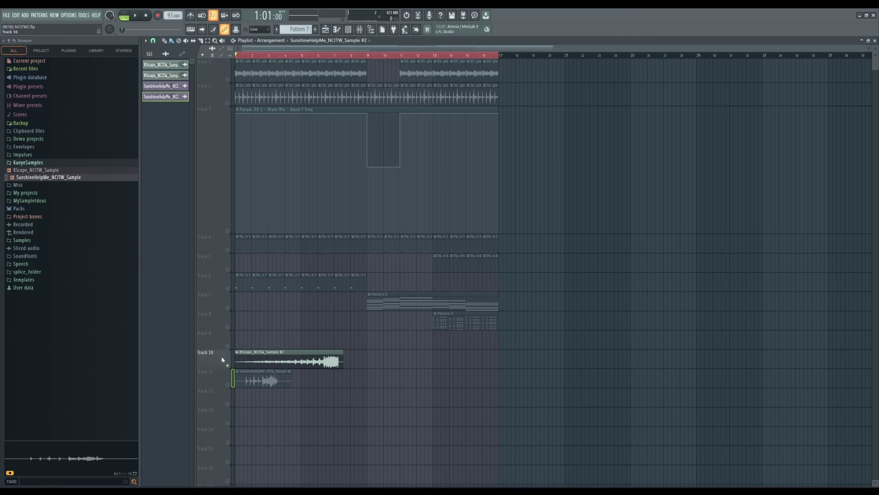
# Play the KScope sample on Track 10 from the start, and check the Normalize option in its sample settings.
pyautogui.press('space')
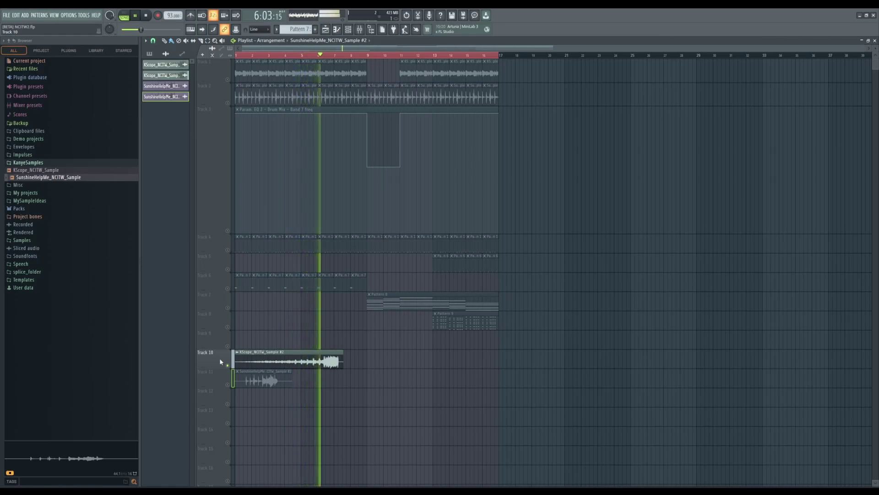
pyautogui.press('space')
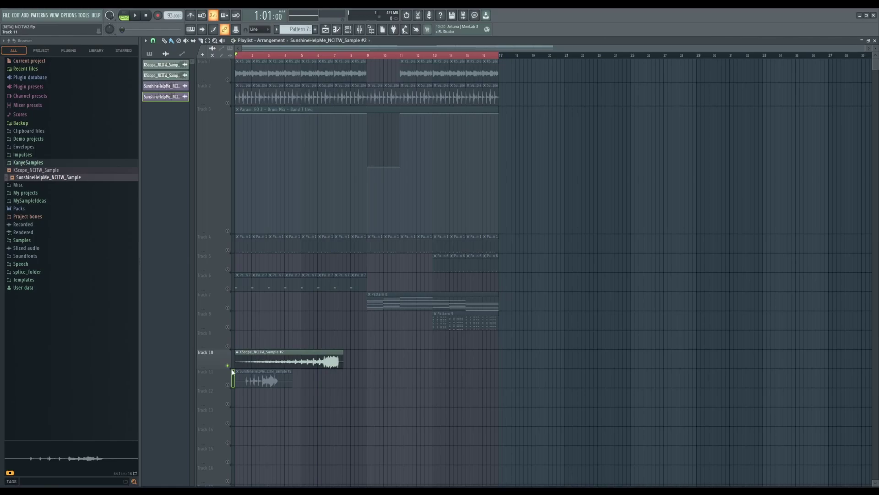
pyautogui.doubleClick(260, 357)
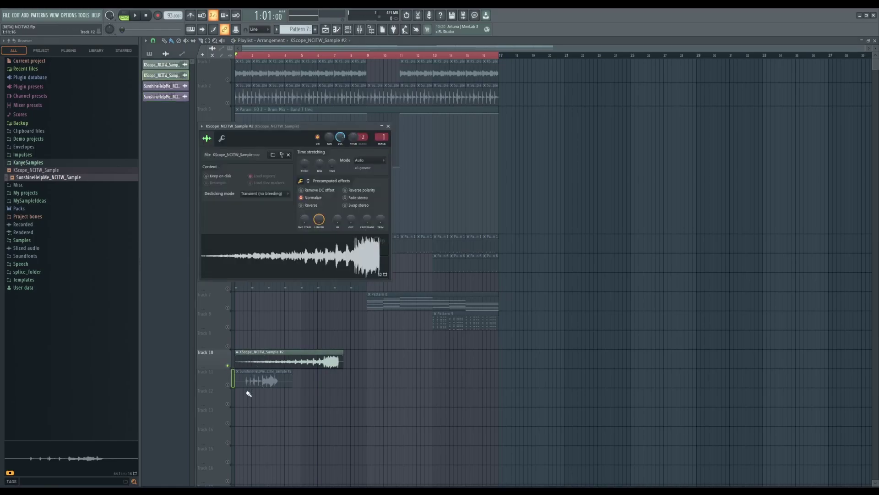
pyautogui.click(305, 201)
pyautogui.click(305, 202)
# Enlarge Track 10 to show the KScope waveform in detail and play the sample from the start.
pyautogui.moveTo(223, 365); pyautogui.dragTo(225, 465)
pyautogui.keyDown('ctrl'); pyautogui.scroll(5, 256, 430); pyautogui.keyUp('ctrl')
pyautogui.keyDown('ctrl'); pyautogui.scroll(2, 258, 429); pyautogui.keyUp('ctrl')
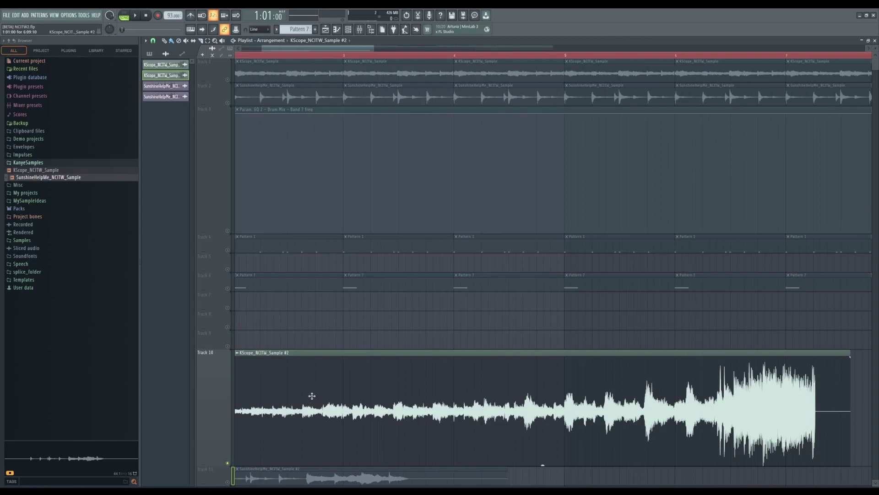
pyautogui.press('space')
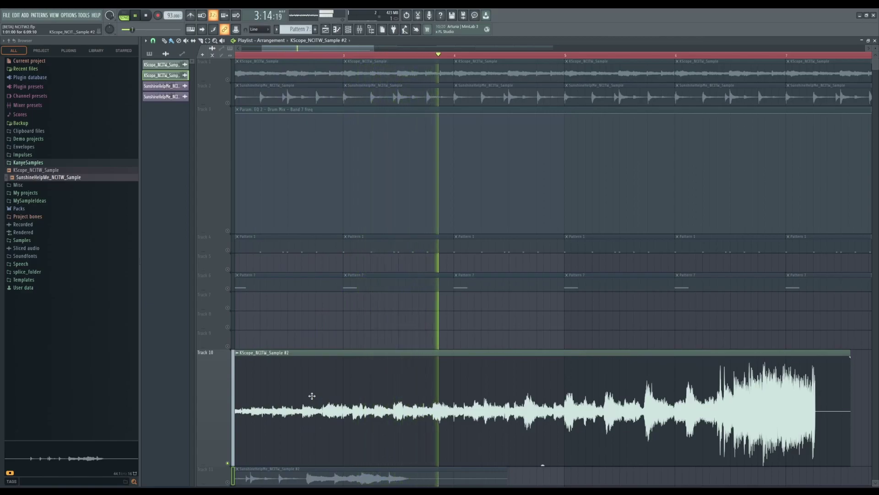
pyautogui.press('space')
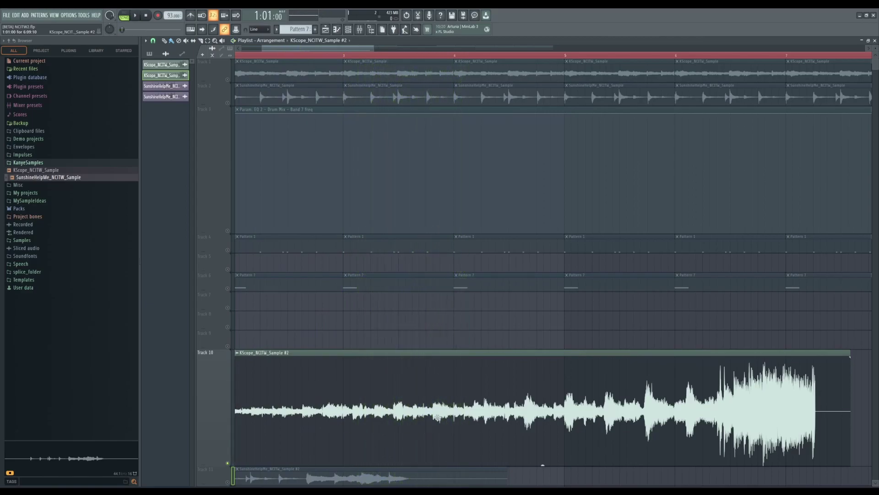
# Audition the KScope sample around bar 3 to locate the start of the section to chop, ending with the playhead at 3:08:00.
pyautogui.click(421, 55)
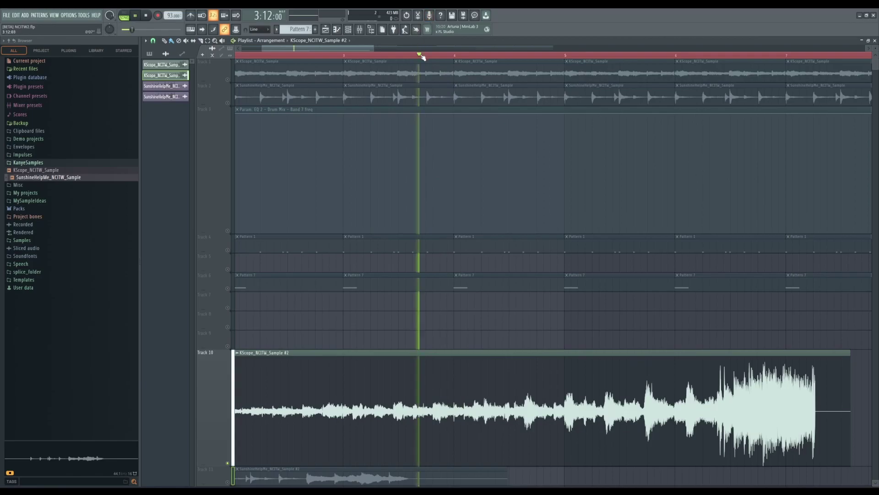
pyautogui.press('space')
pyautogui.scroll(5, 432, 430)
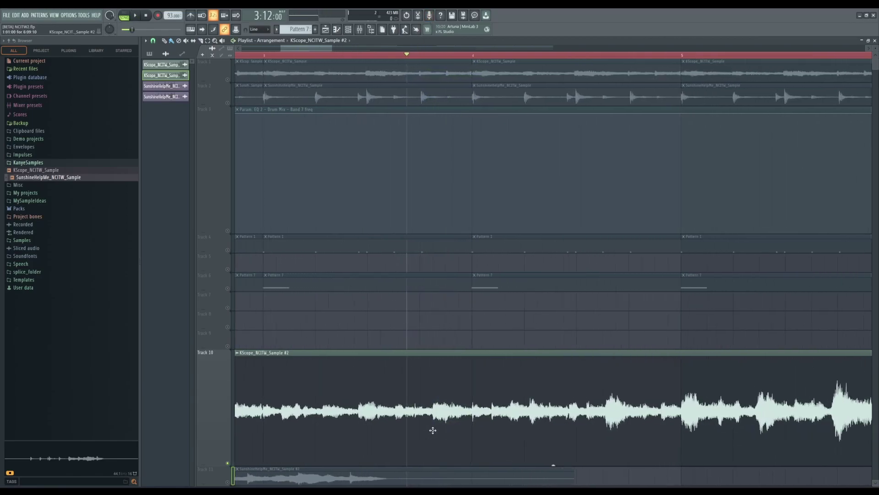
pyautogui.press('space')
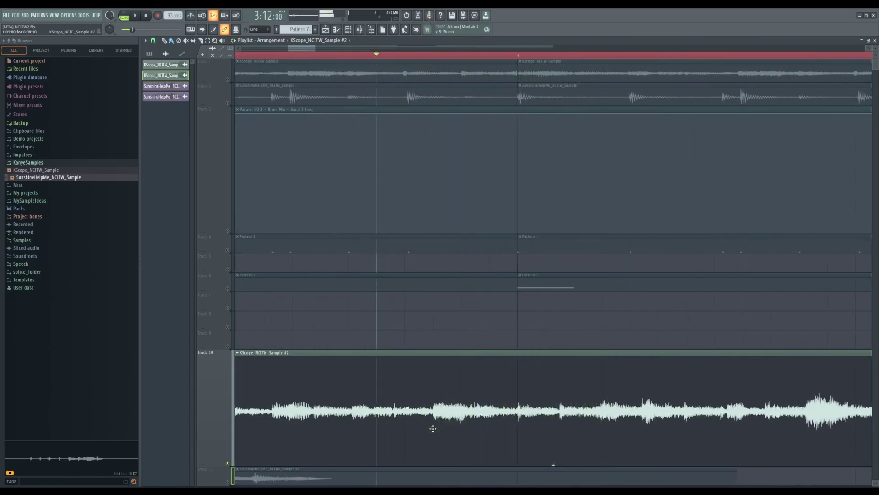
pyautogui.press('space')
pyautogui.press('space')
pyautogui.press('space')
pyautogui.click(265, 56)
pyautogui.press('space')
pyautogui.scroll(-2, 328, 380)
pyautogui.press('space')
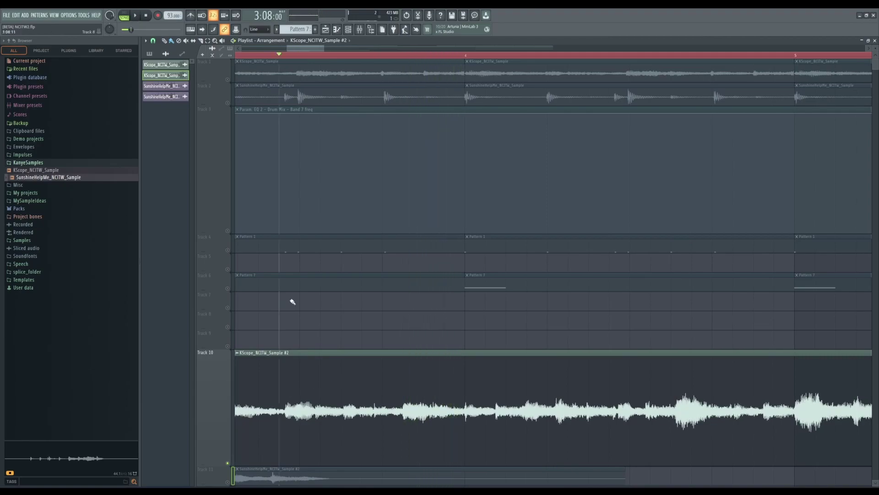
# Slice the KScope clip at the transient just after 3:08:00 and delete the part before the cut.
pyautogui.scroll(2, 282, 397)
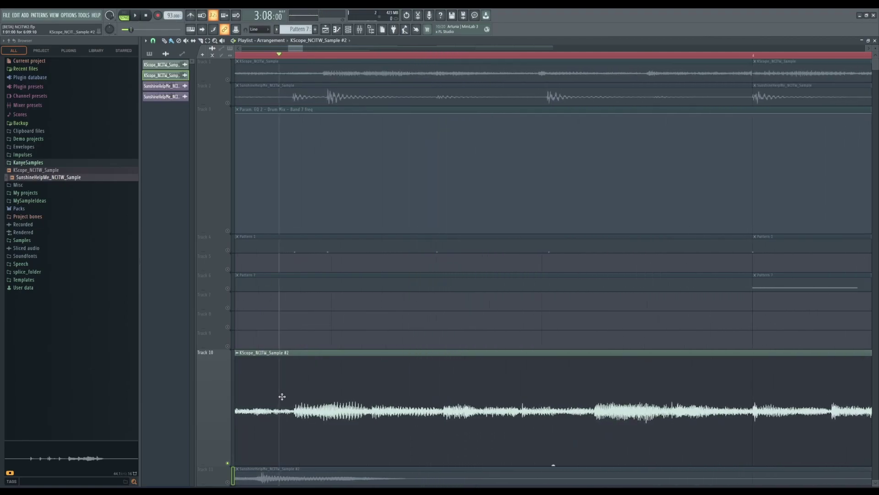
pyautogui.moveTo(298, 404); pyautogui.dragTo(298, 408)
pyautogui.scroll(1, 297, 420)
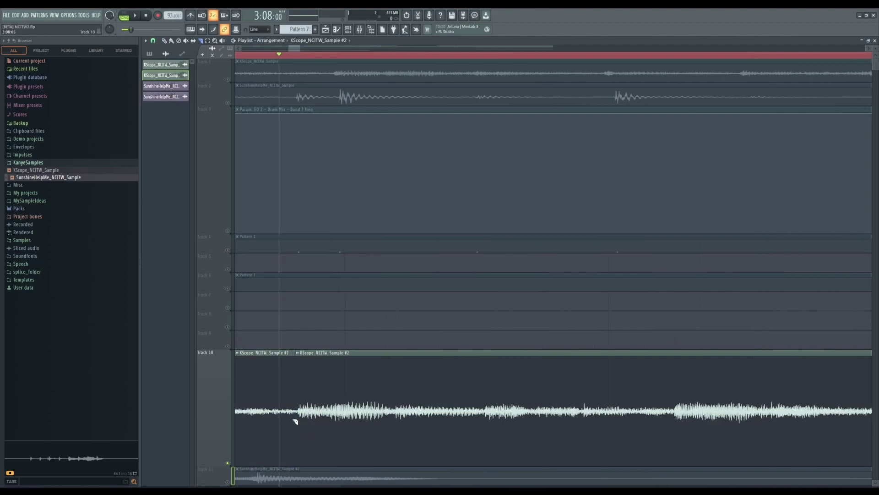
pyautogui.press('space')
pyautogui.press('space')
pyautogui.scroll(-5, 274, 370)
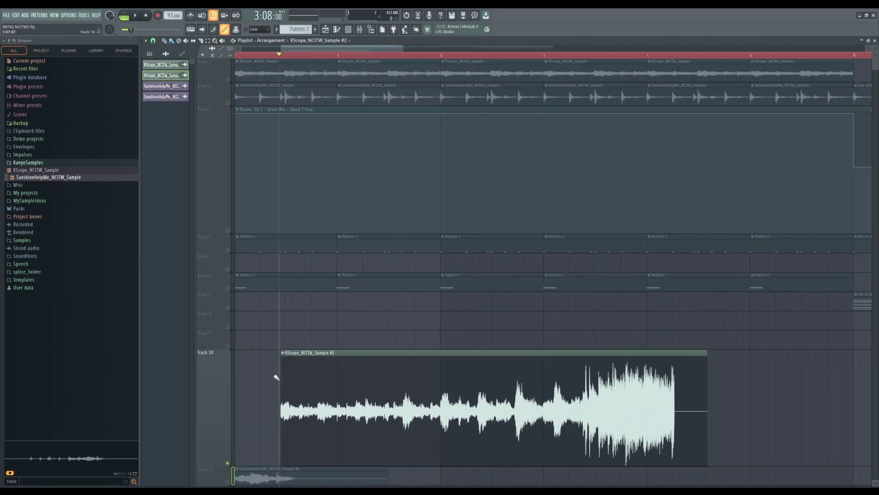
# Move the trimmed KScope clip to the start of Track 10 at bar 1.
pyautogui.moveTo(338, 385); pyautogui.dragTo(154, 385)
pyautogui.press('space')
pyautogui.press('space')
pyautogui.scroll(-3, 221, 337)
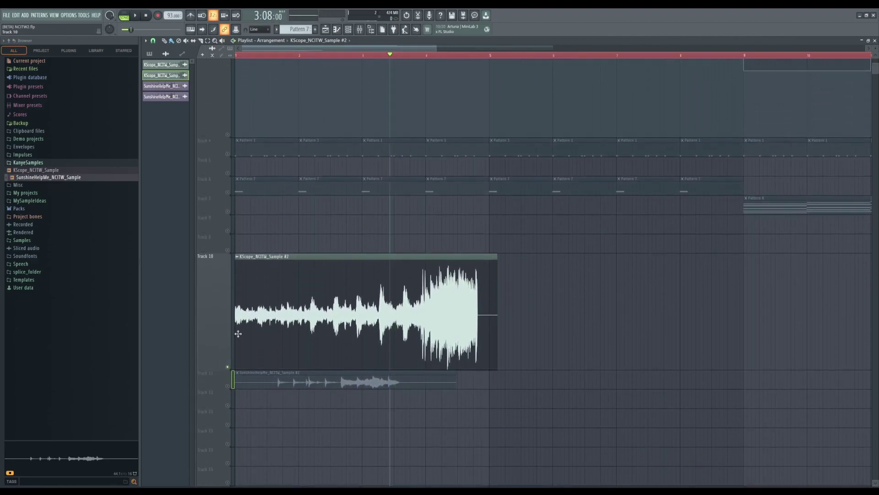
# Play the trimmed clip repeatedly from bar 1 to find where the chopped phrase should end.
pyautogui.click(145, 15)
pyautogui.press('space')
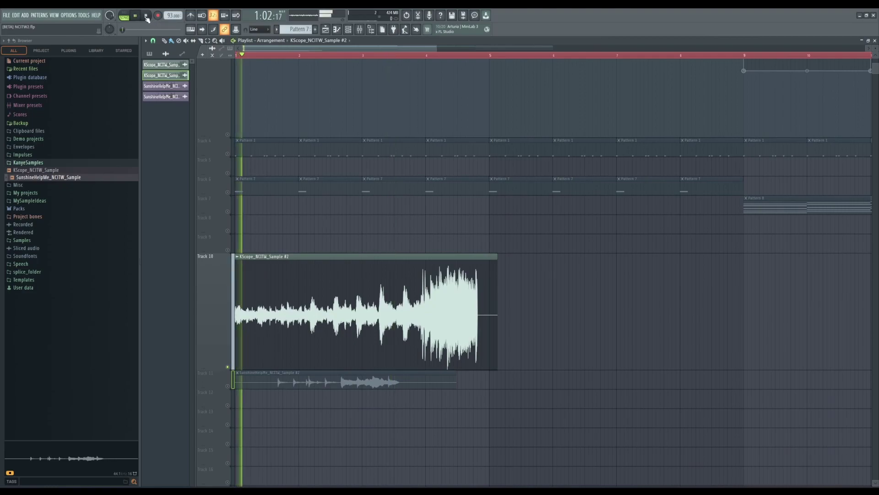
pyautogui.click(146, 17)
pyautogui.press('space')
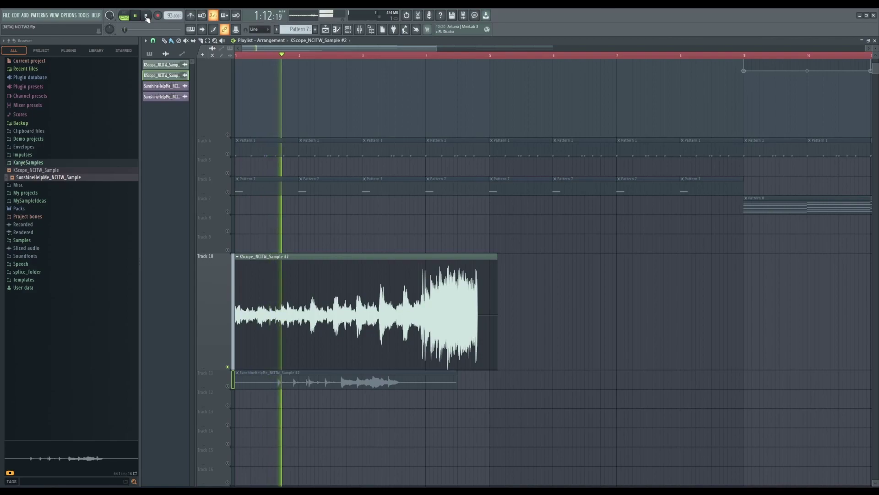
pyautogui.click(147, 17)
pyautogui.keyDown('ctrl'); pyautogui.scroll(5, 275, 289); pyautogui.keyUp('ctrl')
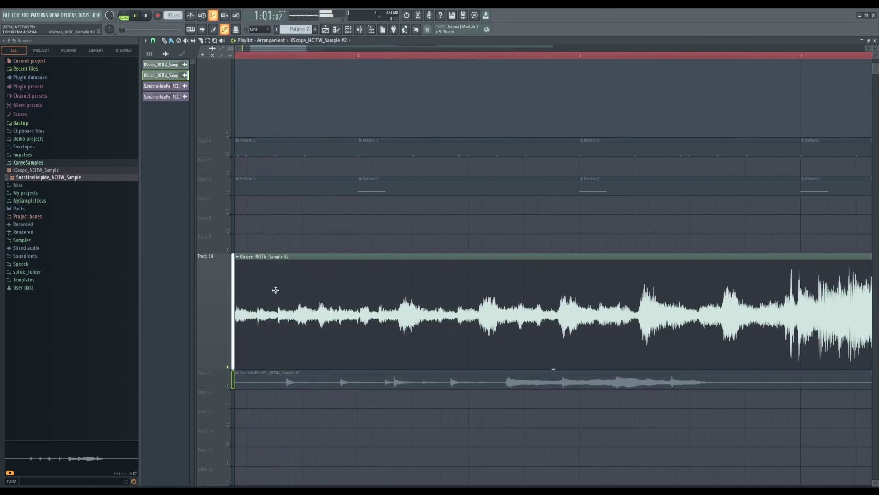
pyautogui.press('space')
pyautogui.press('space')
pyautogui.press('space')
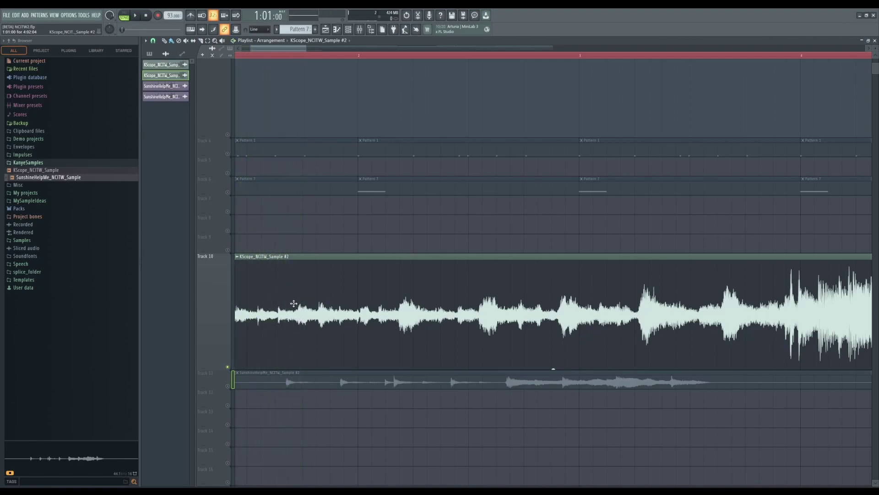
# Slice the KScope clip at the end of the first phrase, about 0:11:09 in, and delete the remainder.
pyautogui.keyDown('ctrl'); pyautogui.scroll(3, 294, 303); pyautogui.keyUp('ctrl')
pyautogui.press('c')
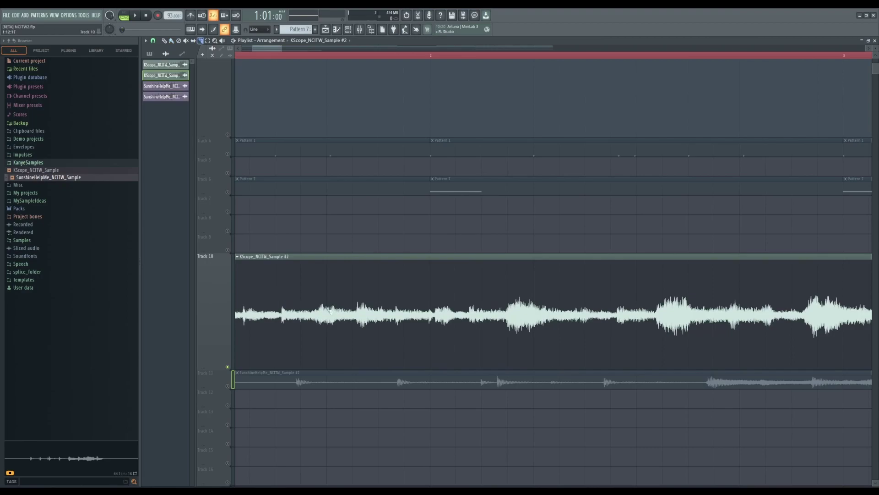
pyautogui.moveTo(317, 305); pyautogui.dragTo(314, 306)
pyautogui.keyDown('ctrl'); pyautogui.scroll(-4, 311, 315); pyautogui.keyUp('ctrl')
pyautogui.rightClick(357, 309)
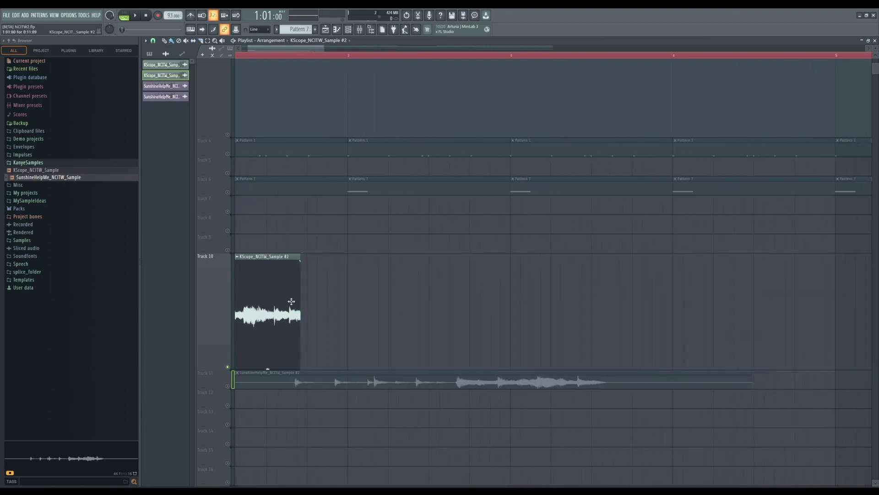
# Inspect the time-stretching settings of the short KScope clip and close the sample window.
pyautogui.keyDown('ctrl'); pyautogui.scroll(-2, 270, 285); pyautogui.keyUp('ctrl')
pyautogui.moveTo(295, 50); pyautogui.dragTo(289, 50)
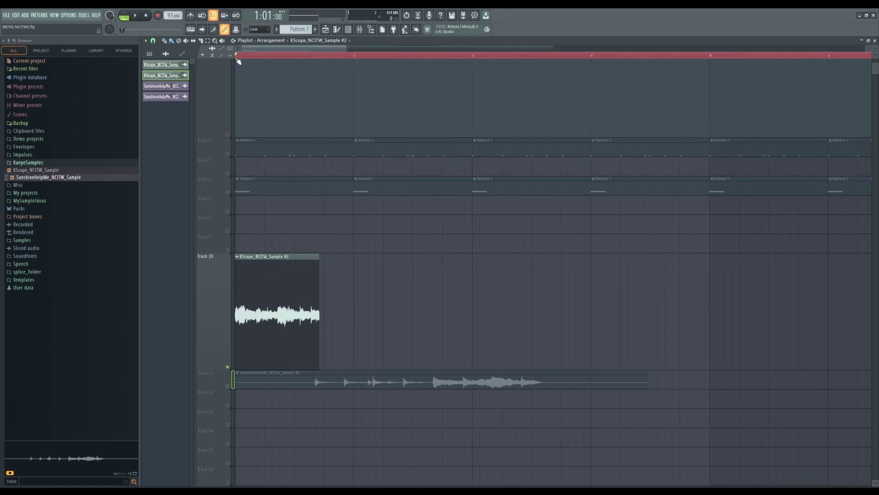
pyautogui.scroll(3, 348, 221)
pyautogui.scroll(-3, 346, 221)
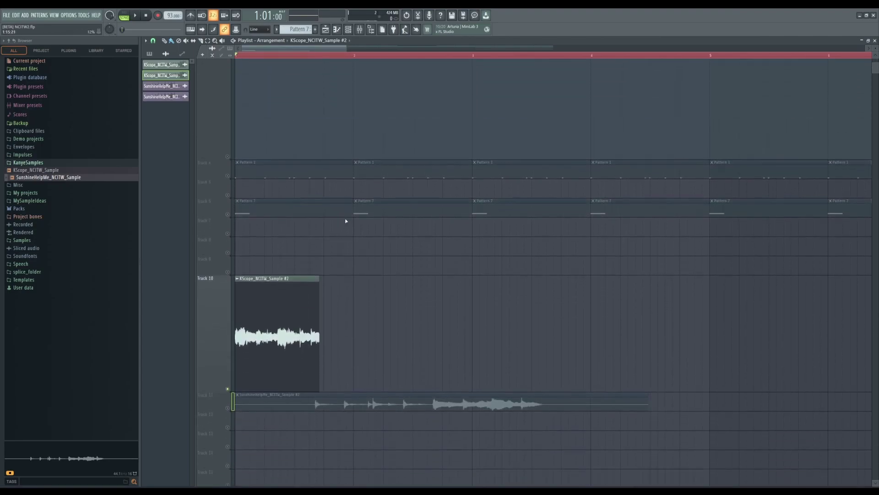
pyautogui.doubleClick(259, 302)
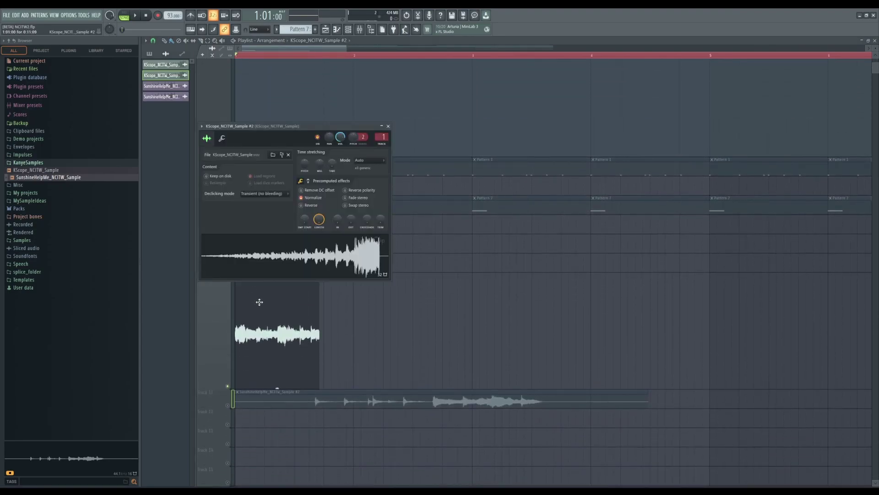
pyautogui.click(388, 126)
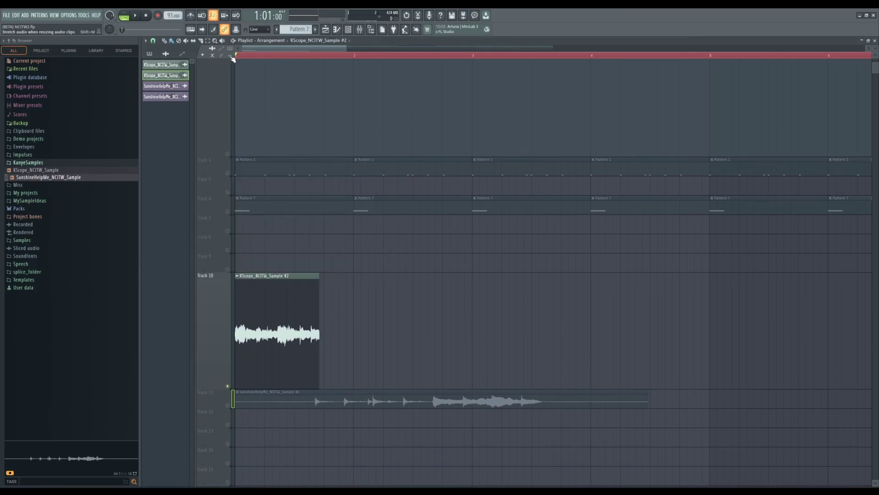
# Stretch the KScope clip so its end meets the bar 2 line, making it exactly one bar (1:00:00) long.
pyautogui.moveTo(319, 277); pyautogui.dragTo(352, 278)
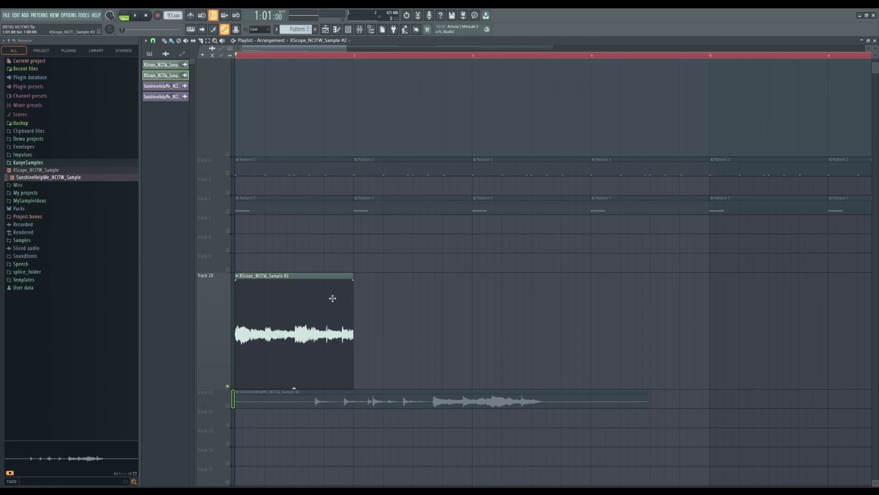
pyautogui.keyDown('ctrl'); pyautogui.scroll(4, 334, 297); pyautogui.keyUp('ctrl')
pyautogui.moveTo(501, 276); pyautogui.dragTo(502, 278)
pyautogui.keyDown('ctrl'); pyautogui.scroll(-3, 348, 312); pyautogui.keyUp('ctrl')
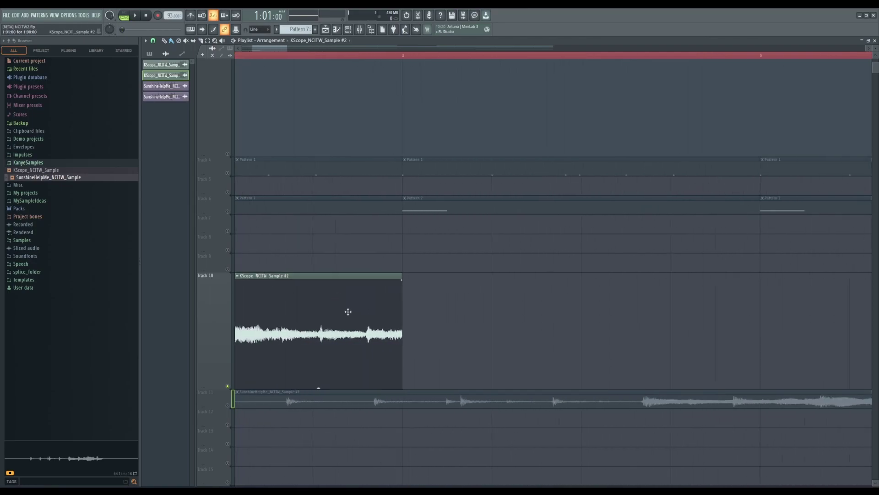
# Open the stretched clip's sample settings to view the pitch and time controls, and play the clip.
pyautogui.doubleClick(299, 303)
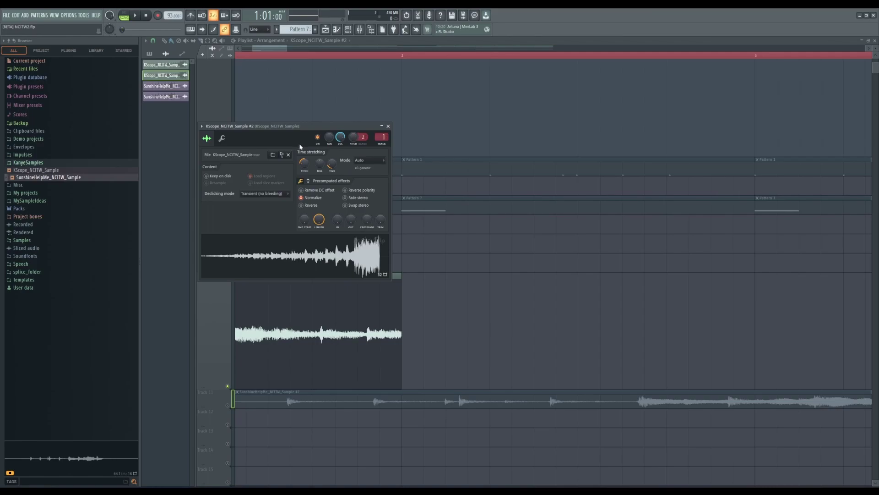
pyautogui.press('space')
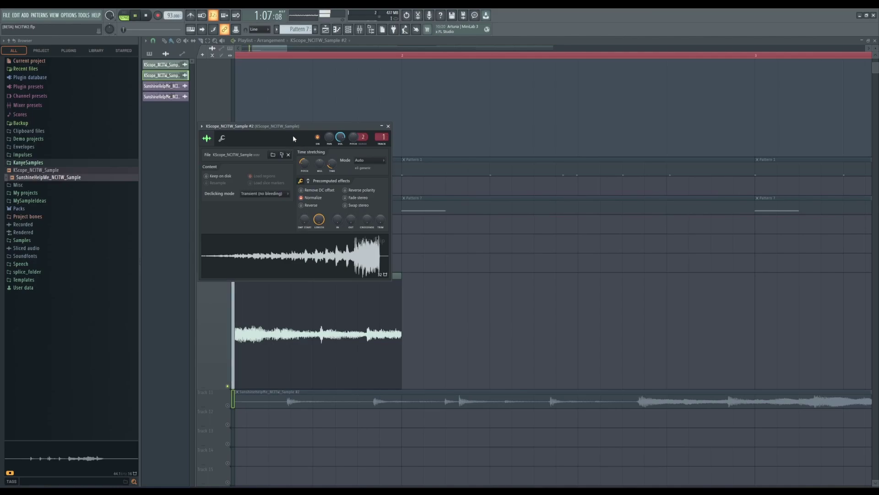
pyautogui.press('space')
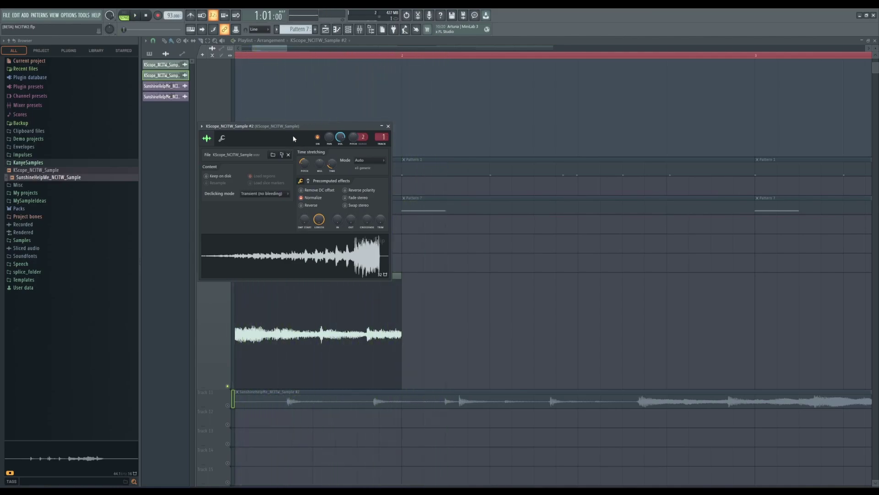
# Select bar 1 as the playback range in the playlist and listen to the stretched clip loop.
pyautogui.click(400, 57)
pyautogui.click(392, 55)
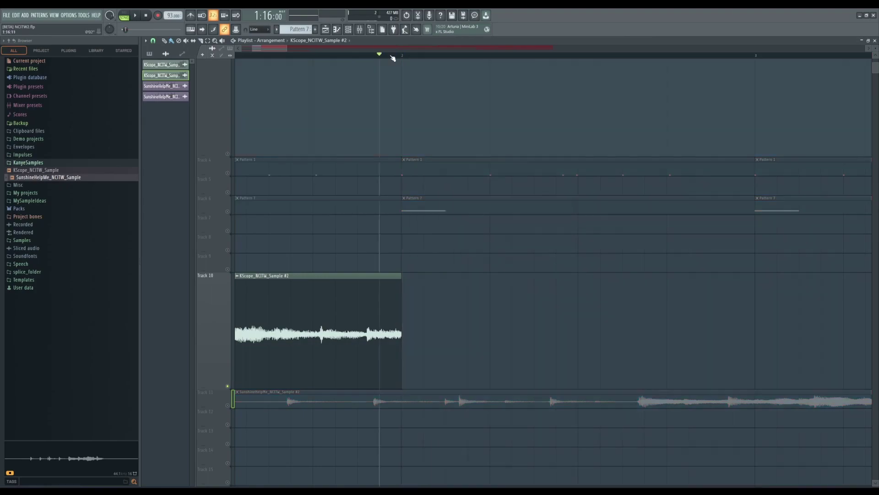
pyautogui.moveTo(402, 59); pyautogui.dragTo(158, 55)
pyautogui.press('space')
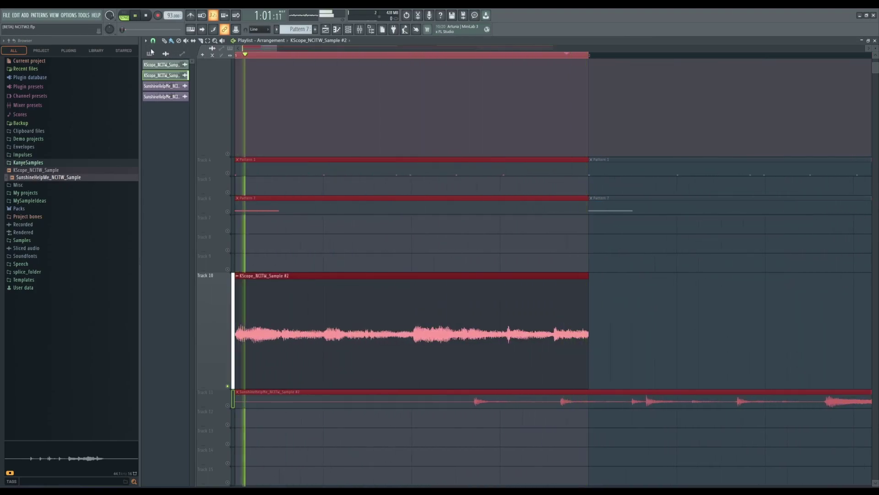
pyautogui.click(161, 57)
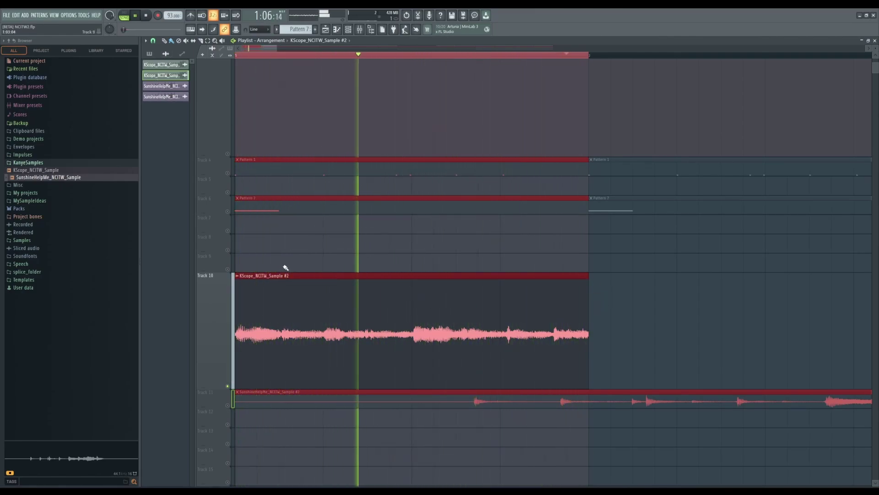
pyautogui.press('space')
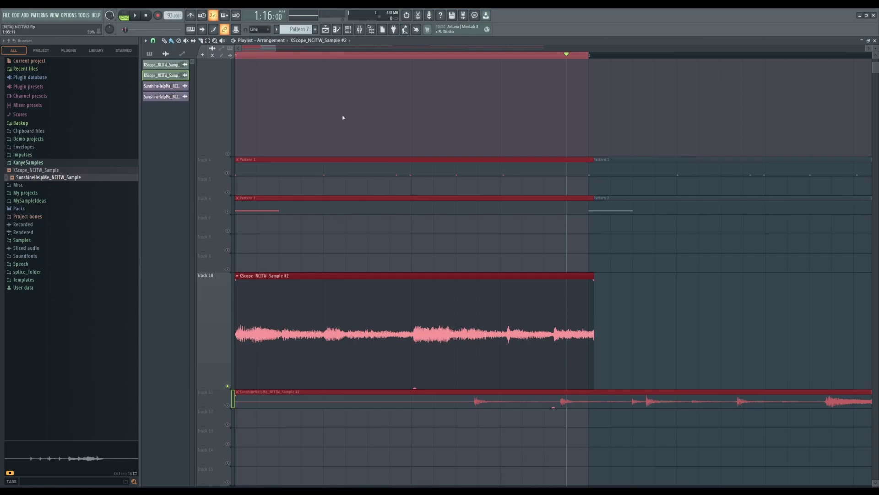
# Resize the KScope clip so it ends exactly on the bar 2 line and play the loop.
pyautogui.moveTo(591, 274); pyautogui.dragTo(585, 274)
pyautogui.press('space')
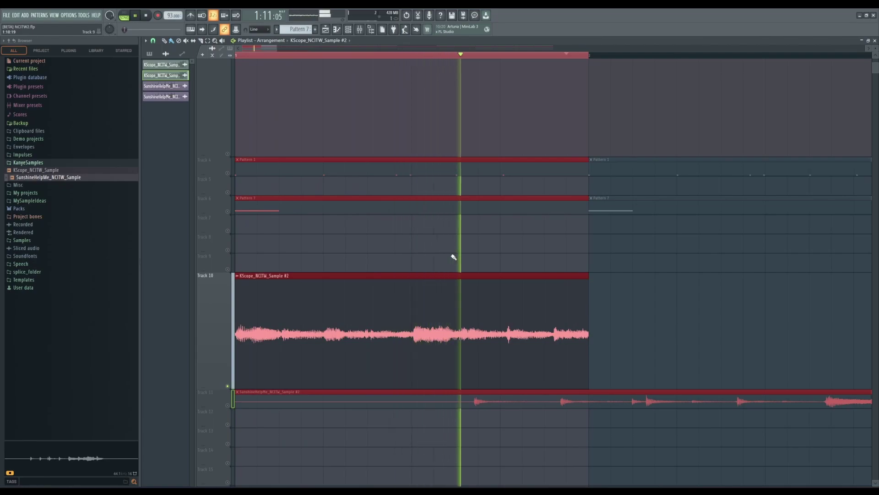
pyautogui.press('space')
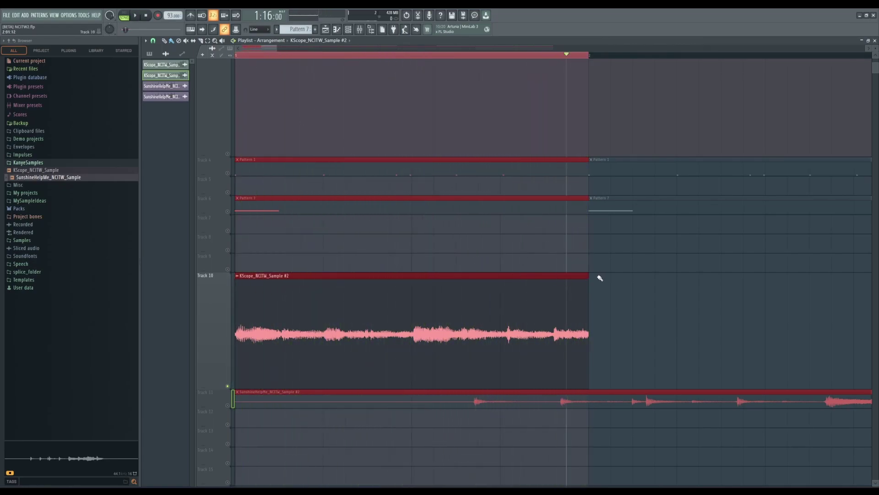
# Extend the end of the KScope clip slightly past the bar 2 line, return it to the line, and play the loop.
pyautogui.moveTo(590, 276); pyautogui.dragTo(593, 278)
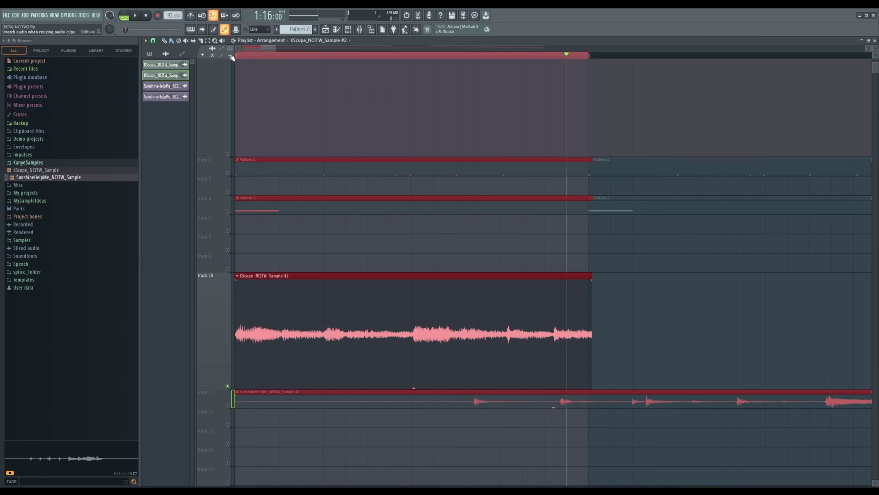
pyautogui.moveTo(589, 277); pyautogui.dragTo(588, 276)
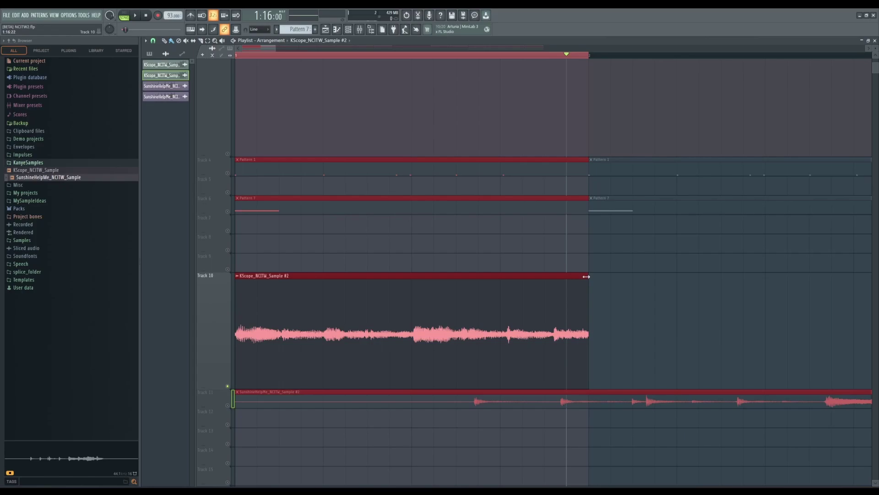
pyautogui.press('space')
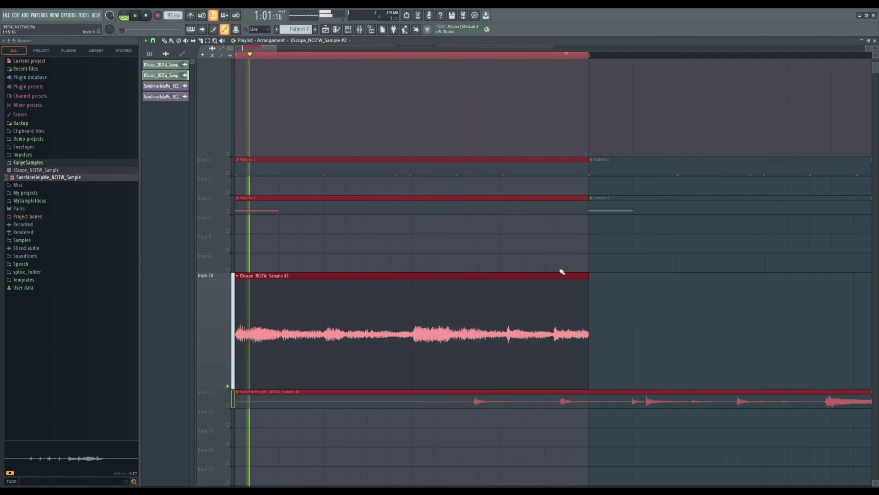
pyautogui.press('space')
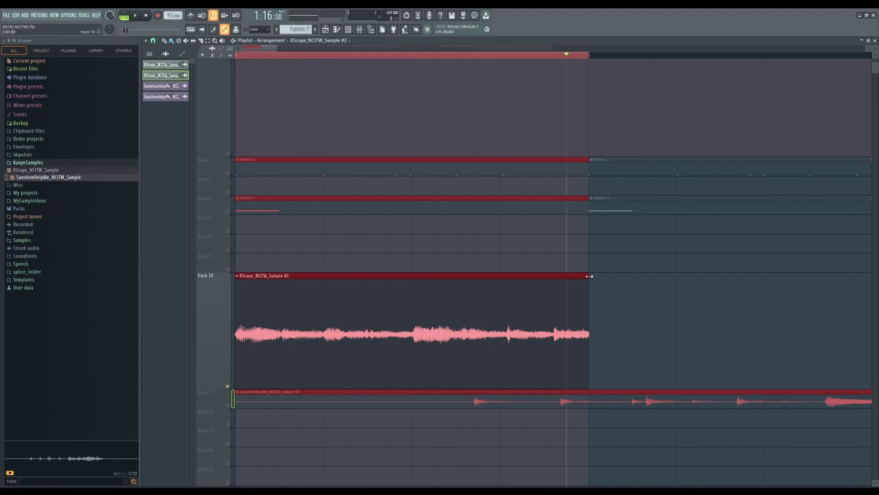
pyautogui.moveTo(592, 276); pyautogui.dragTo(596, 276)
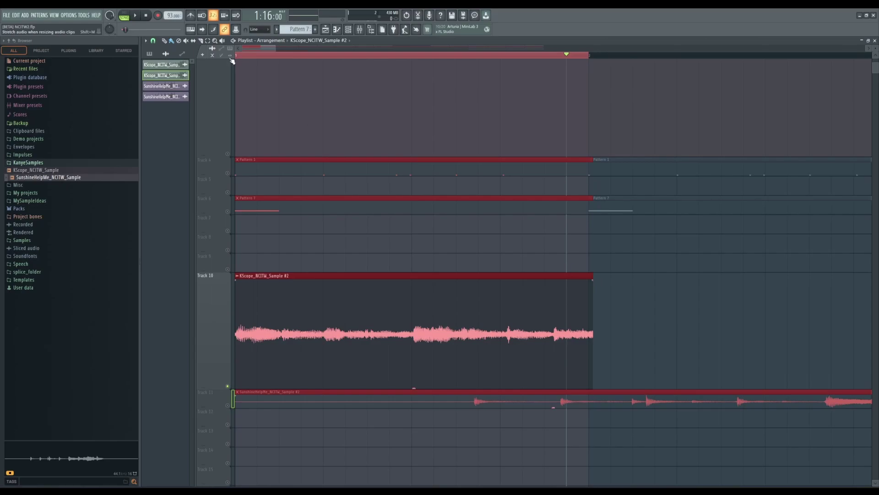
pyautogui.moveTo(592, 277); pyautogui.dragTo(589, 277)
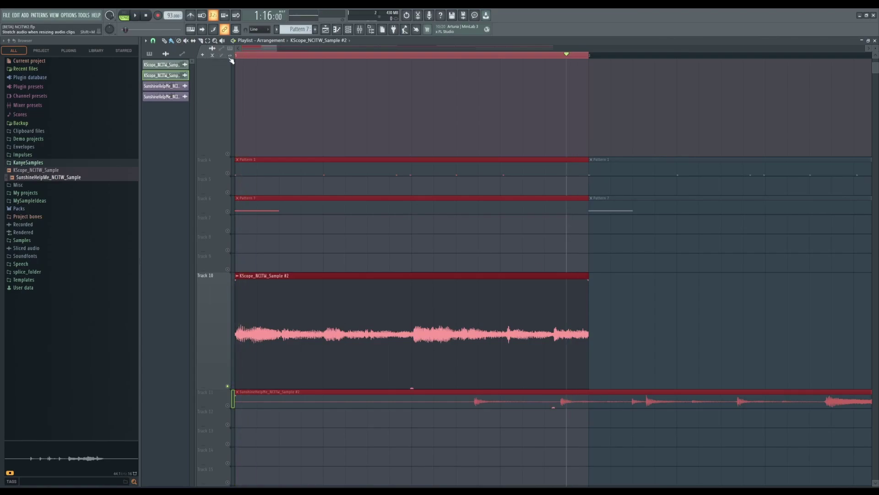
pyautogui.moveTo(588, 277)
pyautogui.mouseDown()
pyautogui.moveTo(600, 278)
pyautogui.moveTo(592, 279)
pyautogui.mouseUp()
pyautogui.moveTo(590, 275)
pyautogui.mouseDown()
pyautogui.moveTo(571, 276)
pyautogui.moveTo(585, 278)
pyautogui.mouseUp()
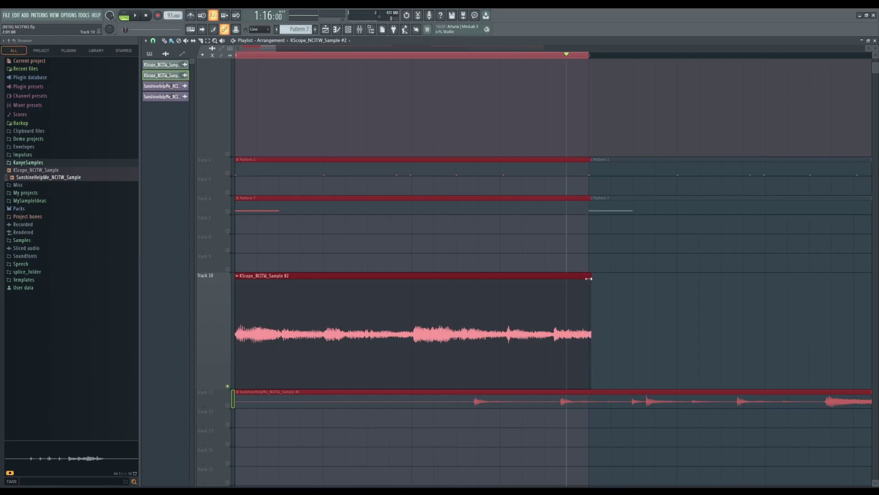
# Set the KScope clip's time-stretching mode to Stretch Pro.
pyautogui.doubleClick(385, 276)
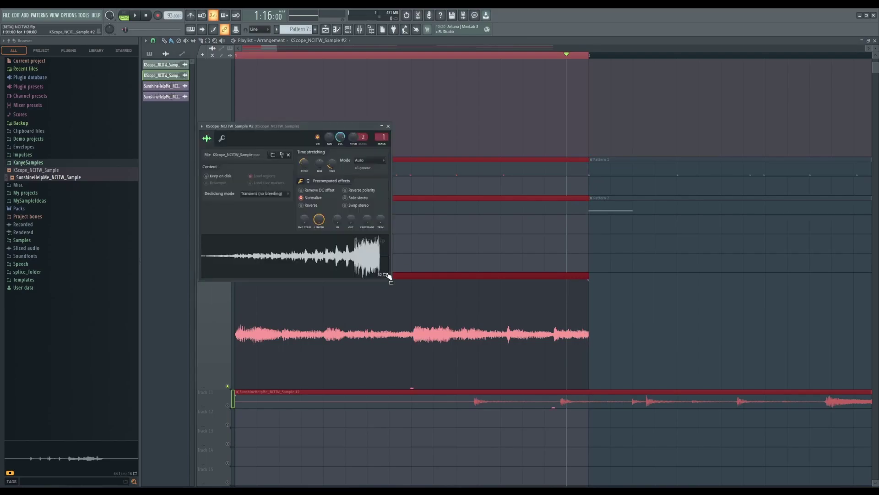
pyautogui.click(370, 160)
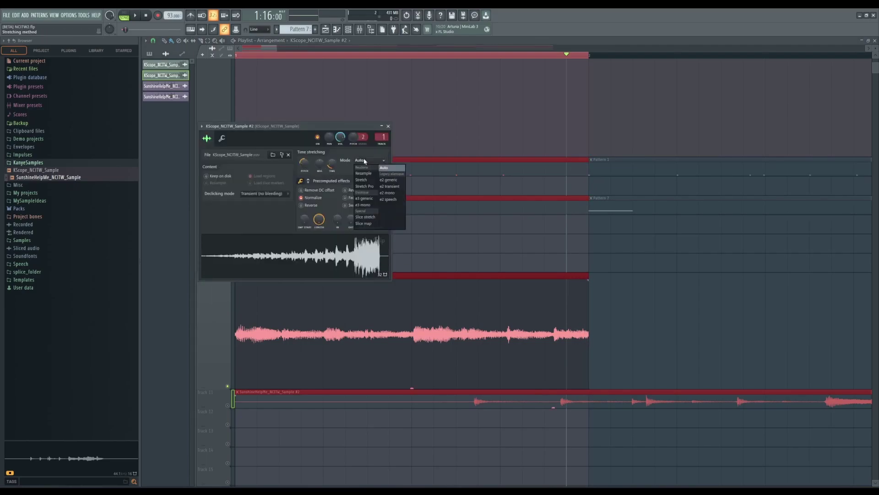
pyautogui.click(361, 187)
# Extend the end of the KScope clip slightly past the bar 2 line to include more audio.
pyautogui.moveTo(586, 277)
pyautogui.mouseDown()
pyautogui.moveTo(613, 284)
pyautogui.moveTo(588, 282)
pyautogui.mouseUp()
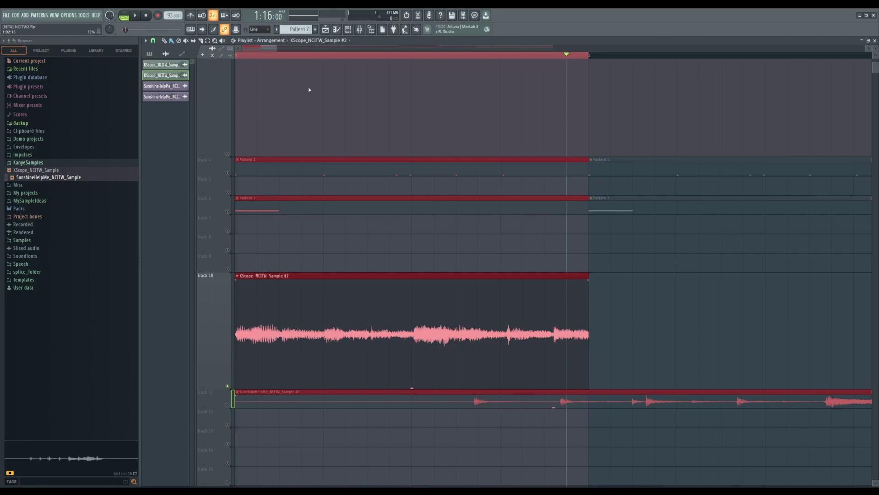
pyautogui.moveTo(588, 276)
pyautogui.mouseDown()
pyautogui.moveTo(603, 277)
pyautogui.moveTo(594, 277)
pyautogui.mouseUp()
pyautogui.moveTo(588, 277)
pyautogui.mouseDown()
pyautogui.moveTo(601, 278)
pyautogui.moveTo(574, 276)
pyautogui.moveTo(604, 278)
pyautogui.moveTo(596, 279)
pyautogui.mouseUp()
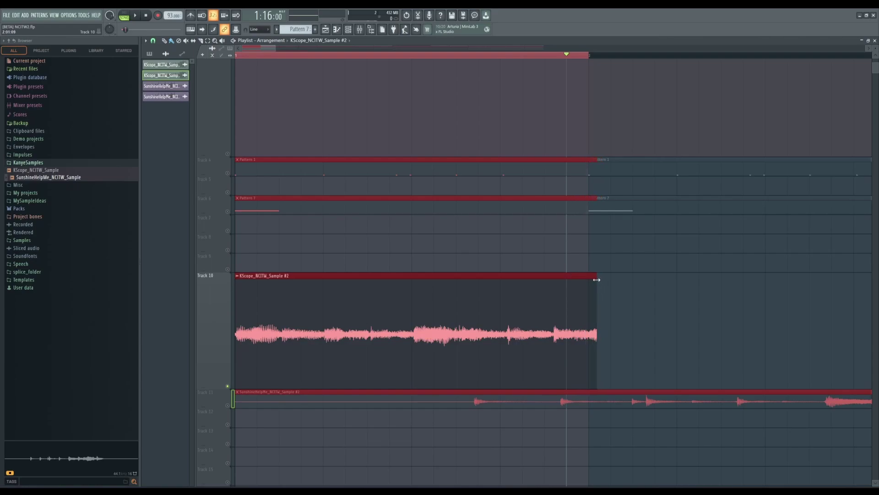
# Reset the KScope clip's time stretch, raise it until the clip ends on the bar 2 line, and play the loop.
pyautogui.doubleClick(362, 283)
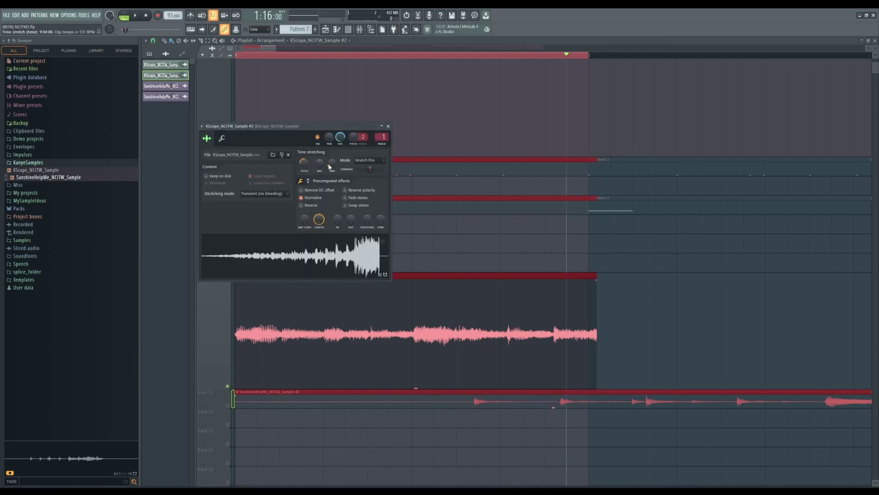
pyautogui.keyDown('alt'); pyautogui.click(332, 165); pyautogui.keyUp('alt')
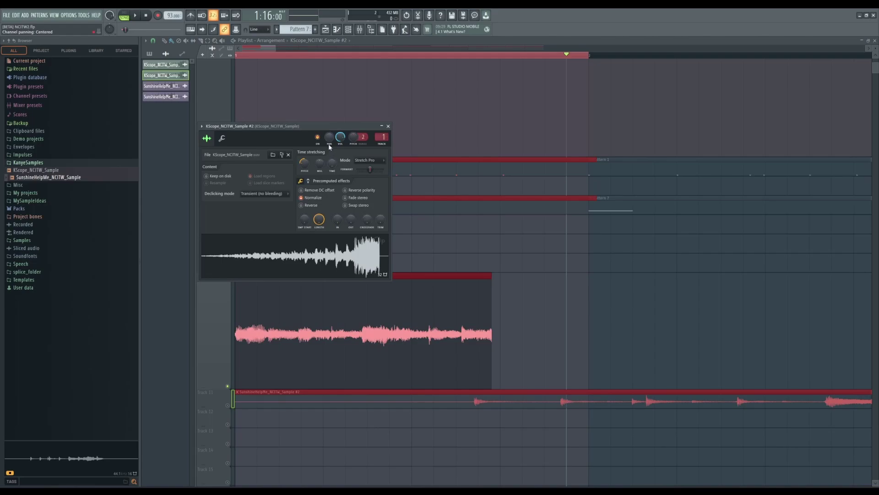
pyautogui.moveTo(331, 160); pyautogui.dragTo(332, 129)
pyautogui.press('space')
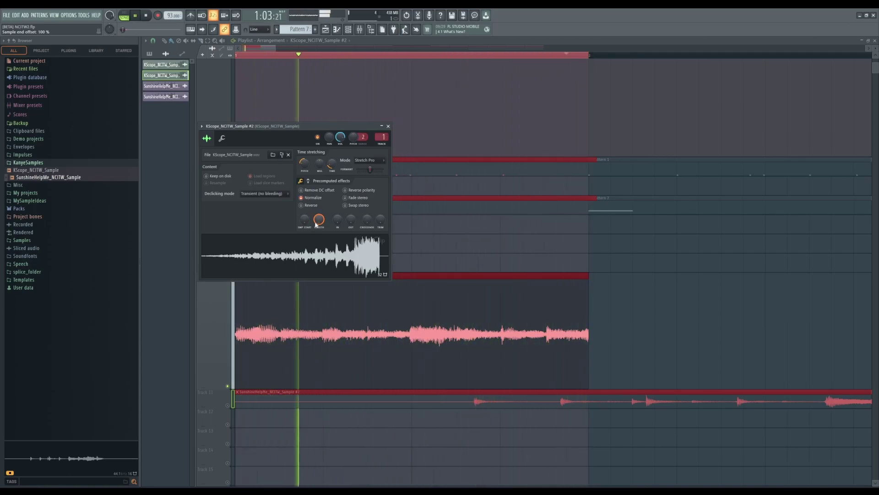
pyautogui.click(376, 342)
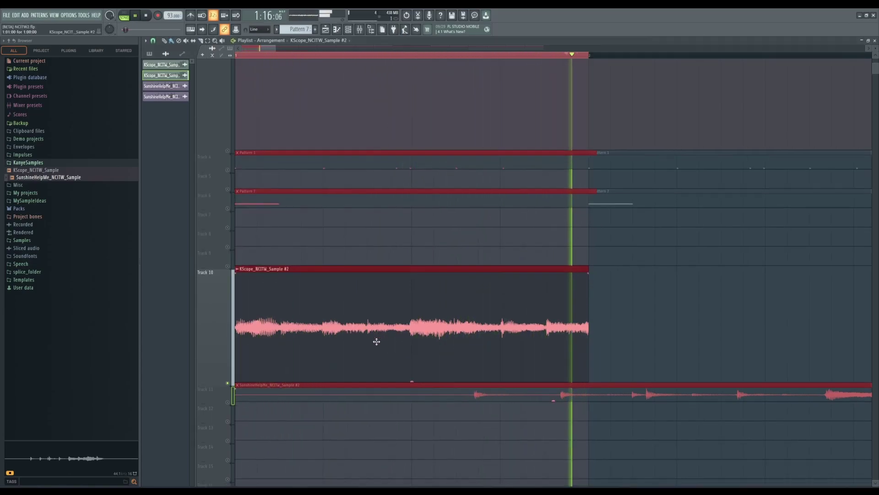
# Enlarge and solo track 11, which holds the SunshineHelpMe sample, and play it.
pyautogui.scroll(-5, 376, 341)
pyautogui.moveTo(215, 272); pyautogui.dragTo(226, 434)
pyautogui.press('space')
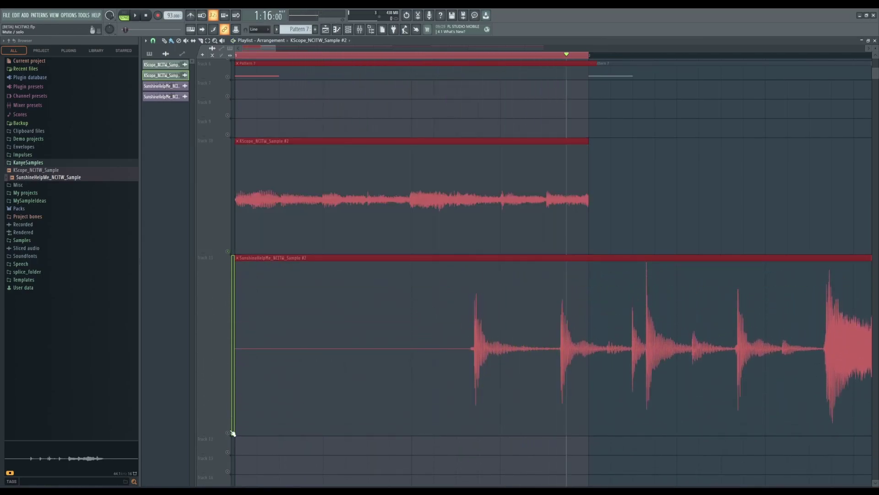
pyautogui.press('space')
pyautogui.scroll(-3, 464, 290)
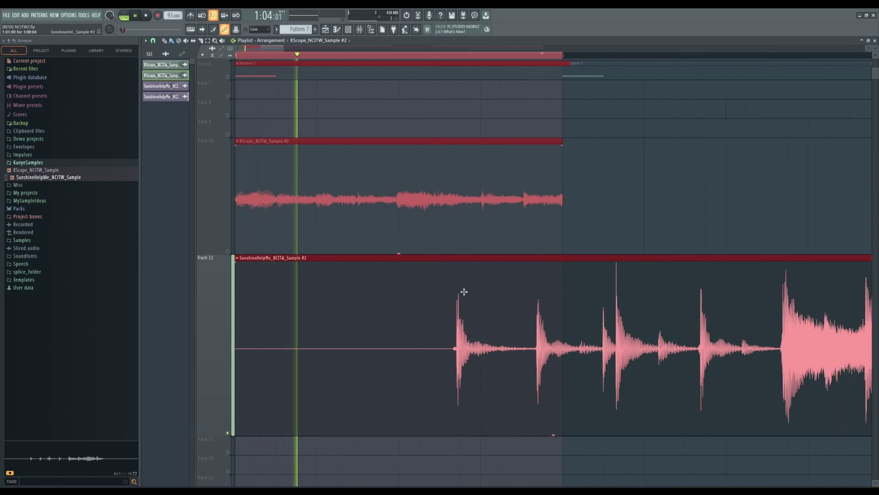
pyautogui.press('space')
# Select the SunshineHelpMe clip's audible part, from its first hit to the end of the waveform, as the playback range and play it.
pyautogui.moveTo(442, 55); pyautogui.dragTo(780, 69)
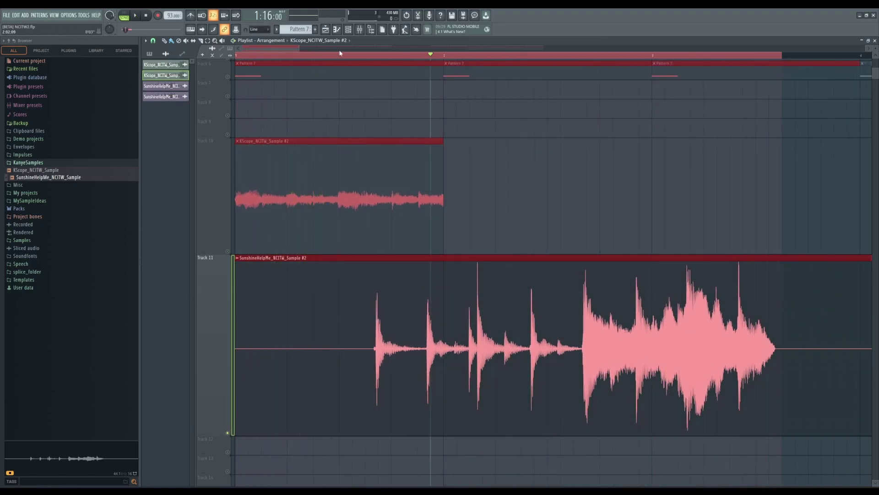
pyautogui.moveTo(342, 53); pyautogui.dragTo(348, 57)
pyautogui.press('space')
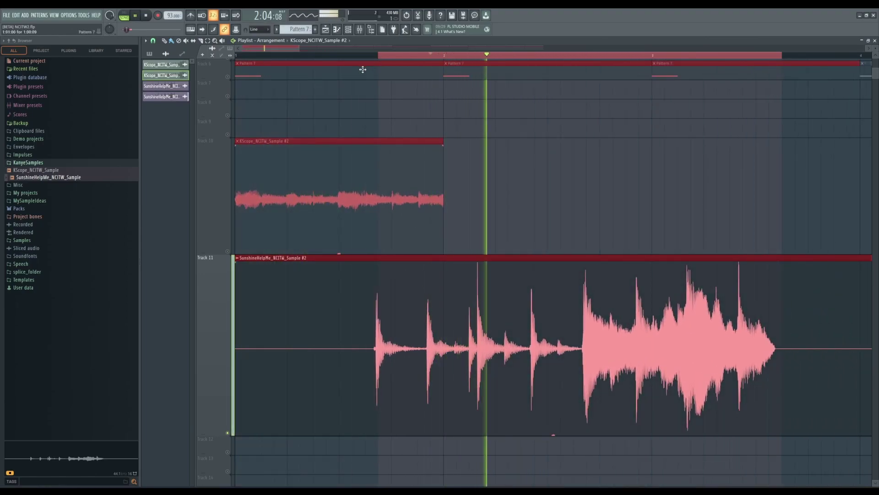
pyautogui.press('space')
# Try slicing the SunshineHelpMe clip slightly ahead of its first hit and undo the slice.
pyautogui.moveTo(375, 348); pyautogui.dragTo(360, 385)
pyautogui.scroll(3, 360, 385)
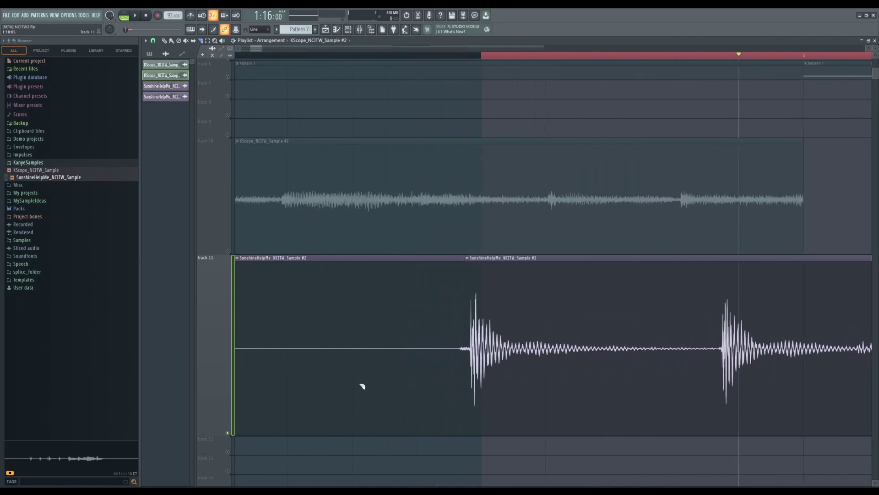
pyautogui.hotkey('ctrl', 'z')
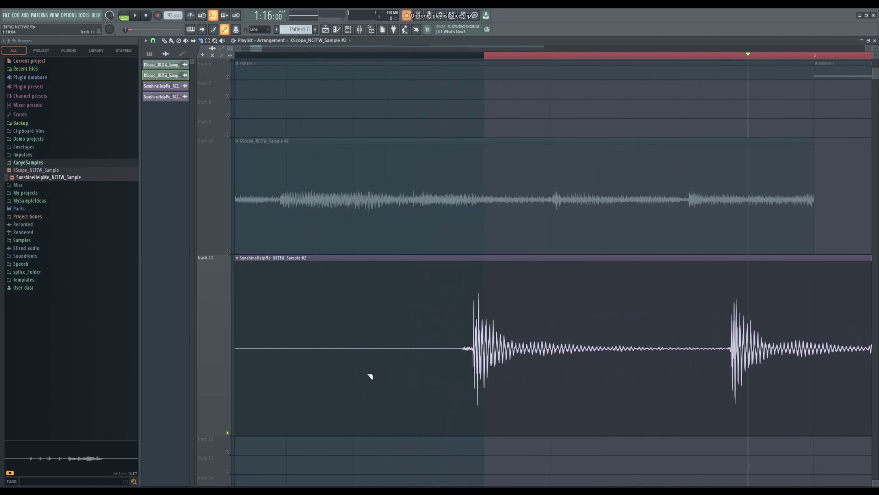
# Slice off and delete the silent lead-in before the SunshineHelpMe clip's first hit, and move the remaining clip to the start of bar 1.
pyautogui.moveTo(472, 334); pyautogui.dragTo(471, 334)
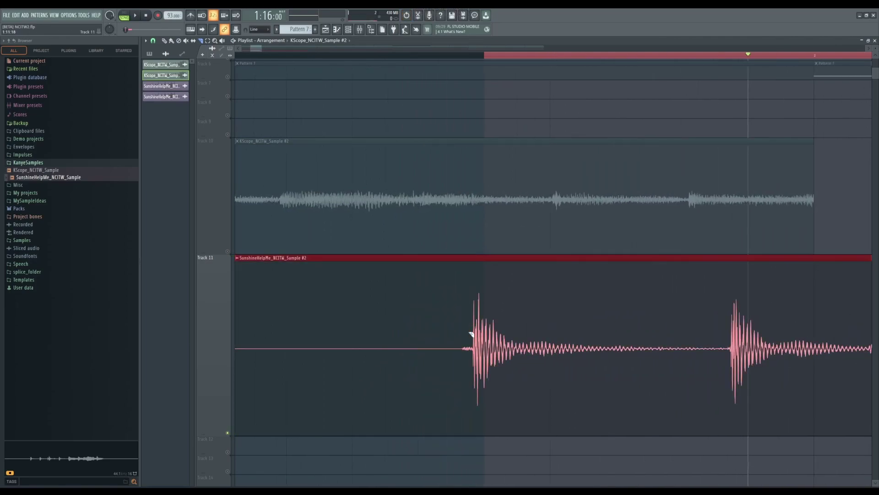
pyautogui.hotkey('ctrl', 'd')
pyautogui.click(473, 335)
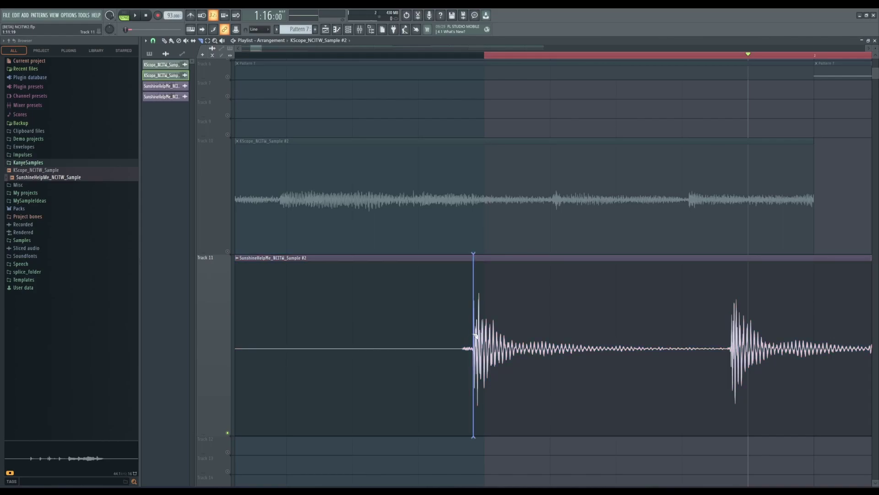
pyautogui.moveTo(476, 335); pyautogui.dragTo(475, 337)
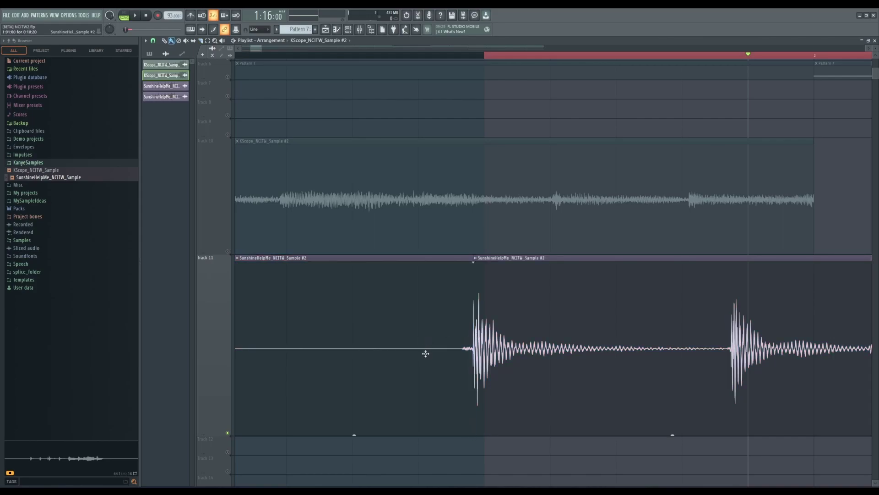
pyautogui.rightClick(424, 354)
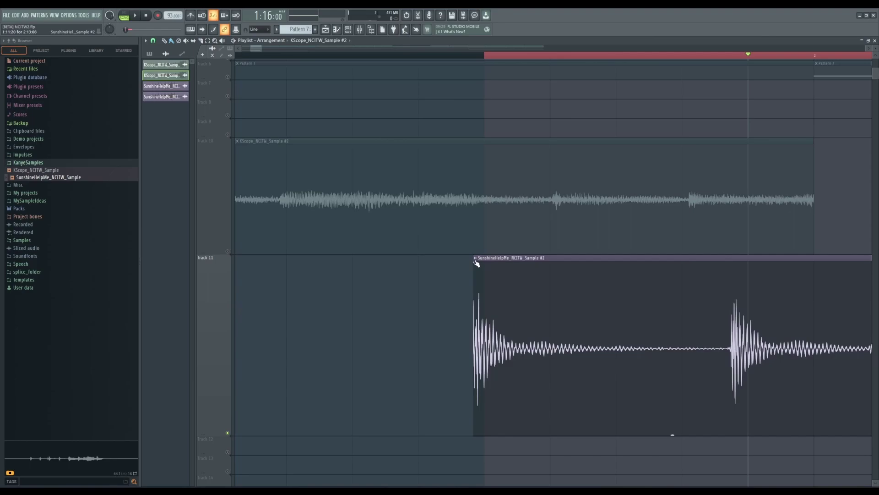
pyautogui.moveTo(537, 267); pyautogui.dragTo(333, 314)
pyautogui.scroll(-6, 335, 314)
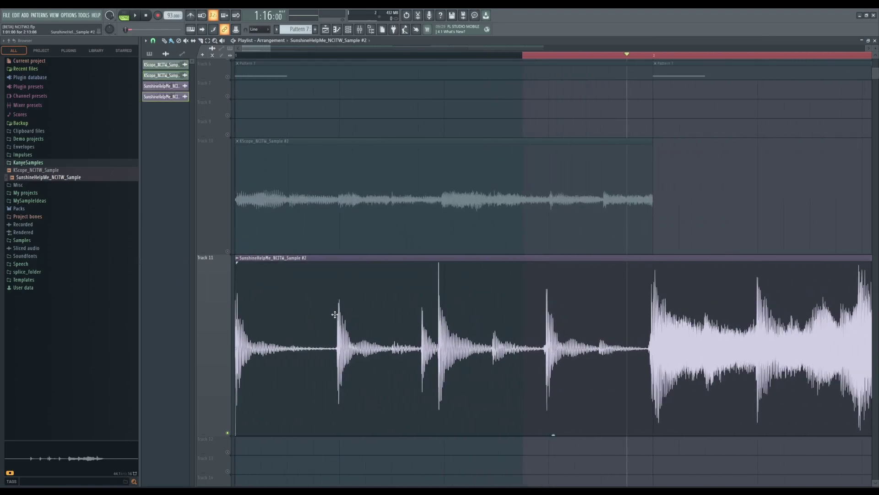
# Slice the SunshineHelpMe clip just before the loud sustained section near the bar 2 line and delete the part after the cut.
pyautogui.scroll(5, 410, 319)
pyautogui.scroll(1, 410, 319)
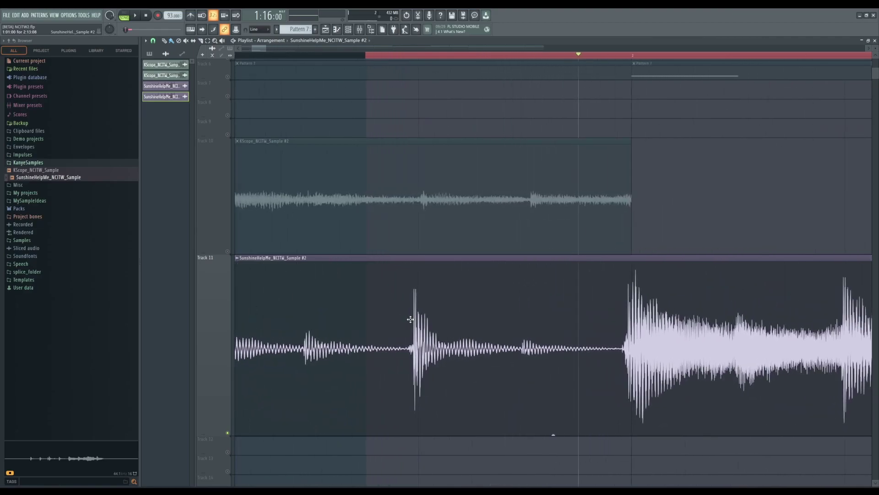
pyautogui.press('c')
pyautogui.click(623, 342)
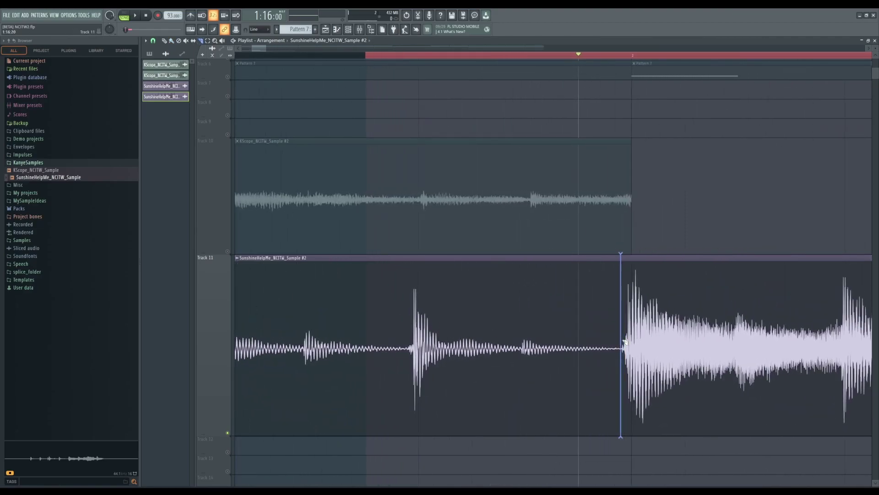
pyautogui.press('b')
pyautogui.rightClick(669, 320)
pyautogui.scroll(-4, 501, 357)
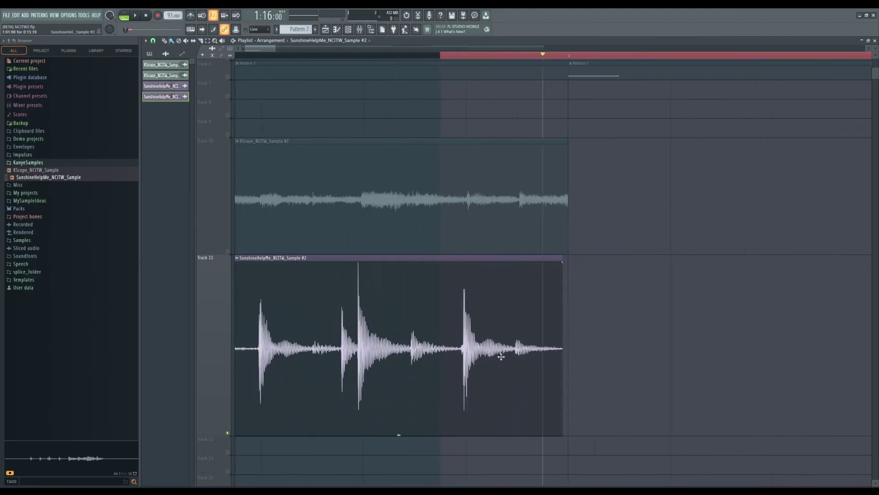
# Stretch the trimmed SunshineHelpMe clip so it ends exactly on the bar 2 line.
pyautogui.scroll(4, 356, 338)
pyautogui.scroll(-3, 355, 337)
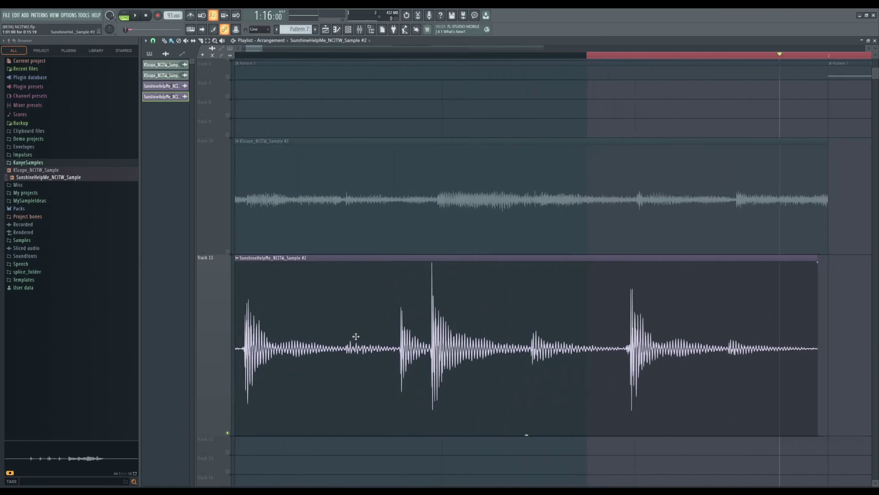
pyautogui.moveTo(672, 274); pyautogui.dragTo(679, 273)
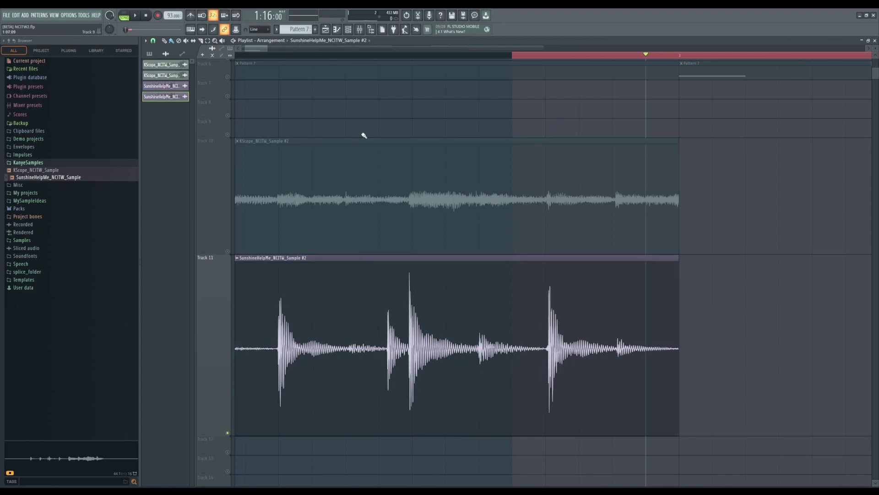
# Select bar 1 as the playback range and play the loop with both sample tracks, 10 and 11, unmuted.
pyautogui.moveTo(515, 55); pyautogui.dragTo(365, 49)
pyautogui.moveTo(271, 48); pyautogui.dragTo(104, 51)
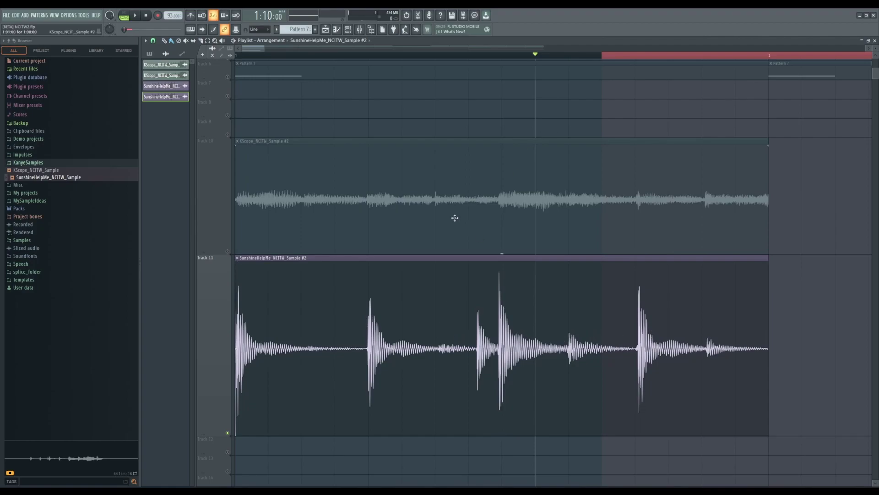
pyautogui.scroll(-2, 455, 218)
pyautogui.doubleClick(526, 55)
pyautogui.click(586, 58)
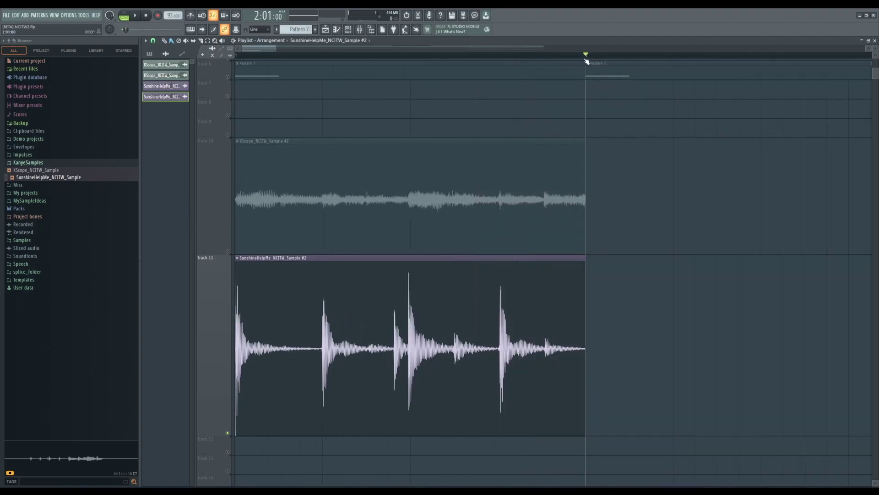
pyautogui.moveTo(586, 58); pyautogui.dragTo(235, 55)
pyautogui.click(228, 251)
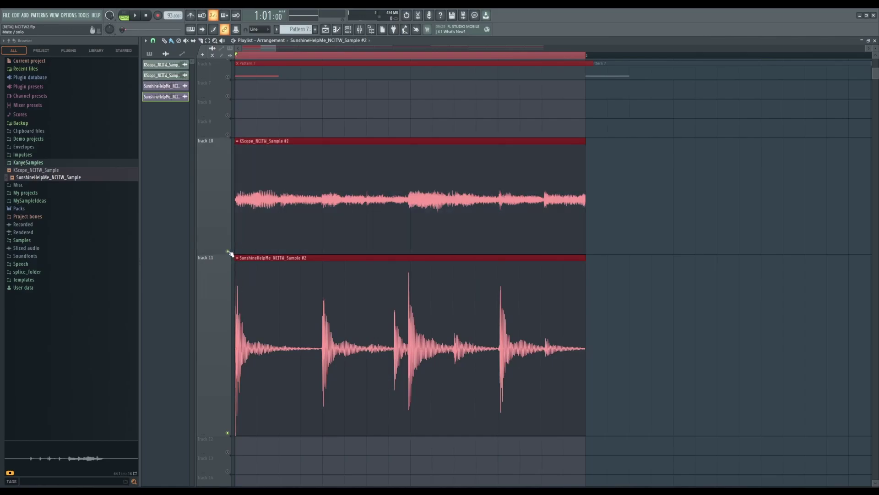
pyautogui.press('space')
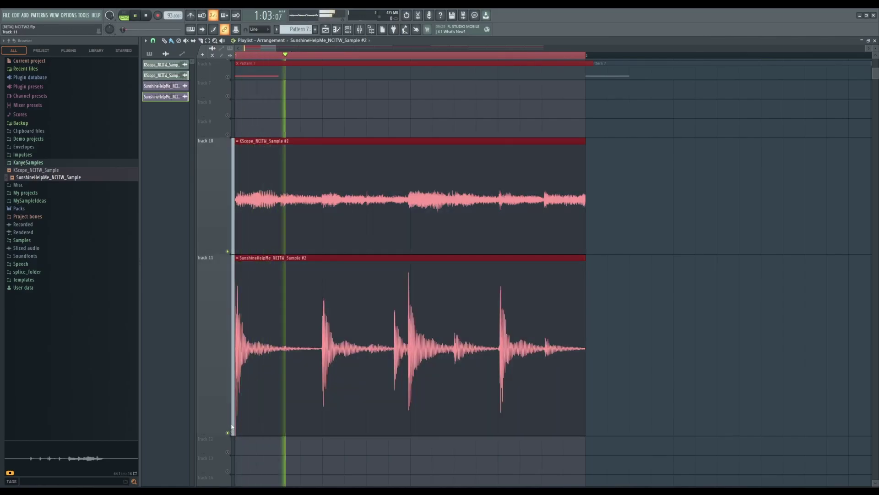
# Stop playback, open the SunshineHelpMe clip's channel settings and turn on Normalize for its audio.
pyautogui.press('space')
pyautogui.doubleClick(372, 381)
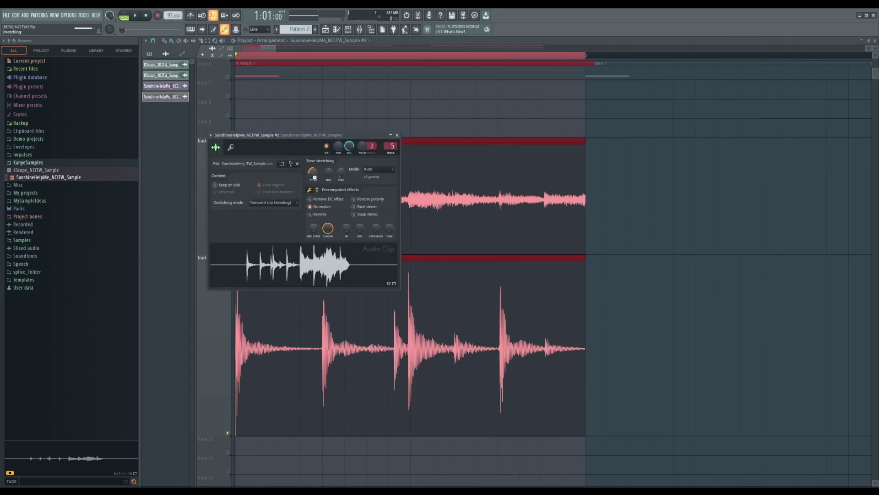
pyautogui.click(310, 206)
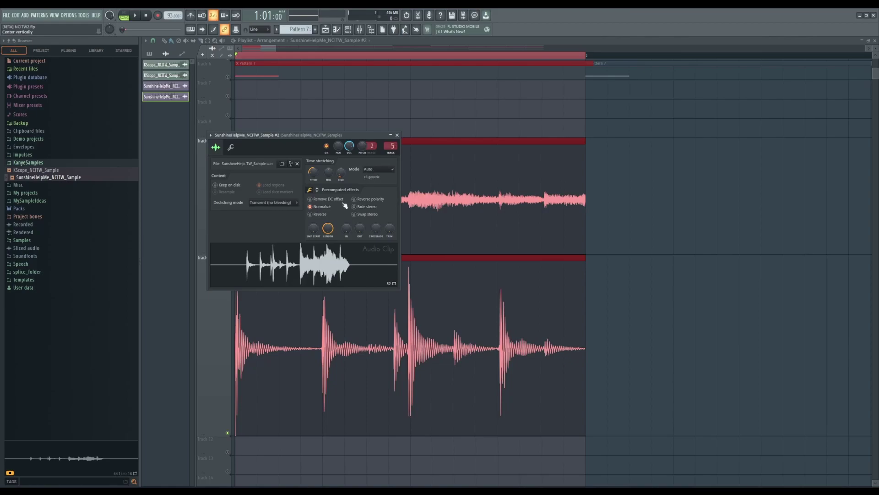
# Check the clip's miscellaneous functions and precomputed effects pages, play the loop and close the channel settings.
pyautogui.click(230, 148)
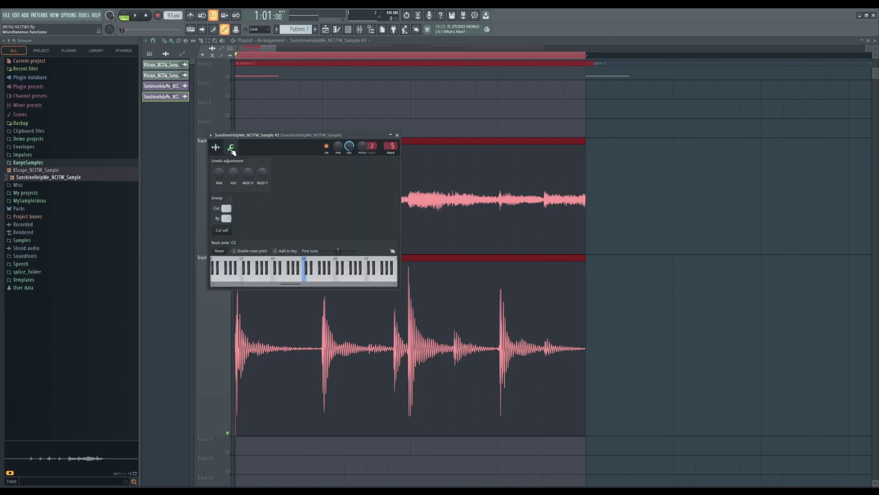
pyautogui.click(216, 148)
pyautogui.click(316, 189)
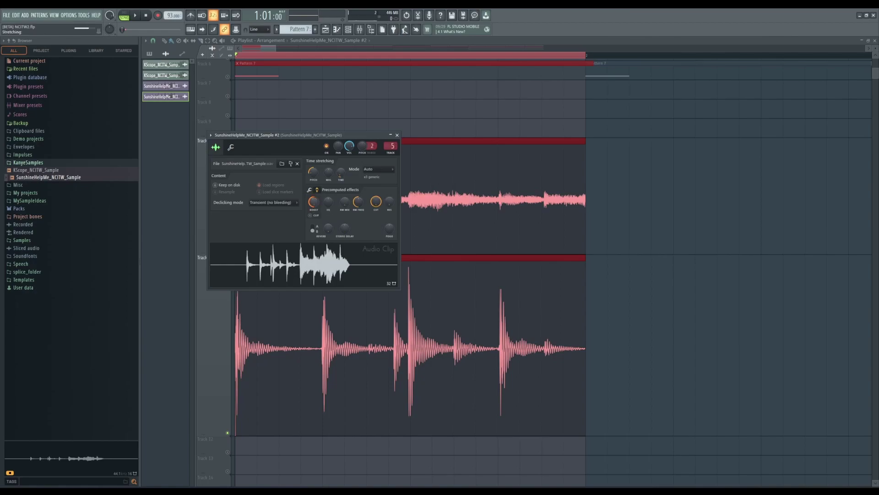
pyautogui.press('space')
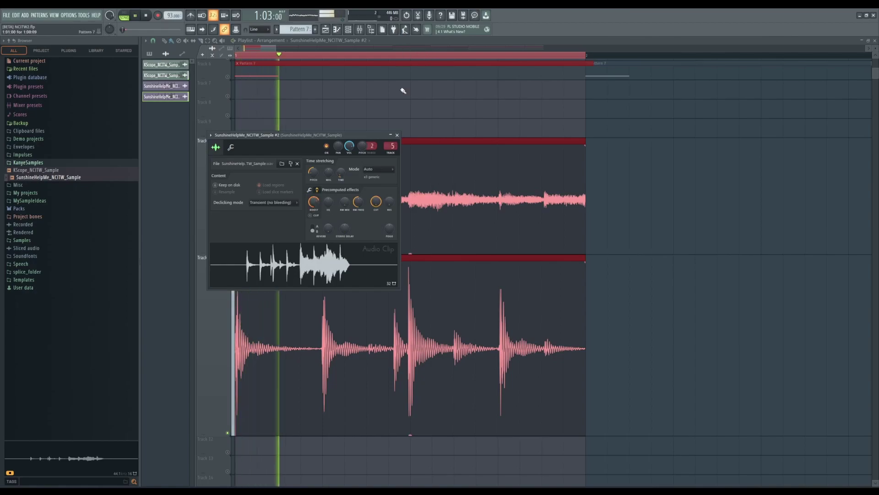
pyautogui.click(398, 135)
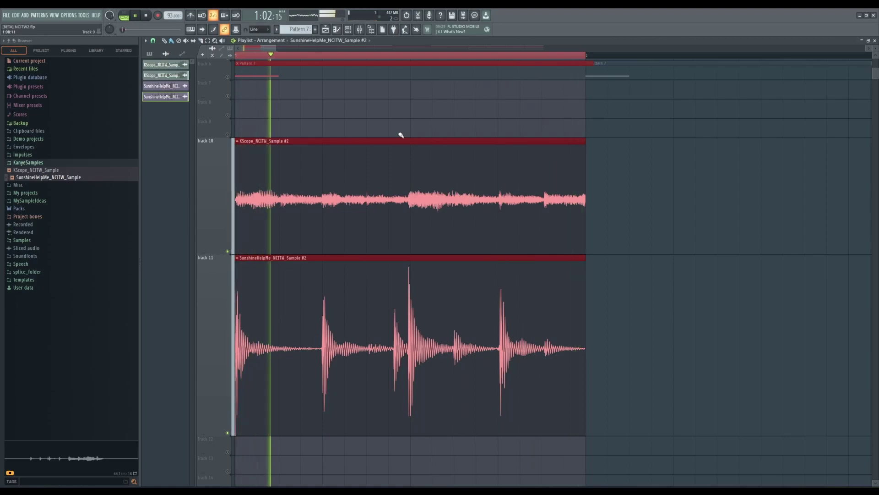
pyautogui.press('space')
# Mute tracks 10 and 11 and delete the KScope and SunshineHelpMe clips from them.
pyautogui.click(228, 252)
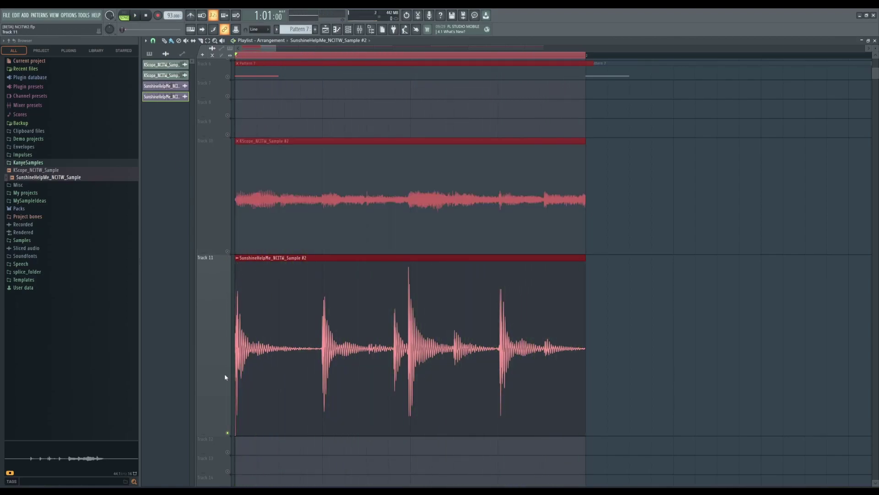
pyautogui.click(228, 433)
pyautogui.rightClick(374, 389)
pyautogui.rightClick(316, 220)
# Select bars 1 to 16 of the arrangement as the playback range and unmute all of its tracks.
pyautogui.scroll(-3, 252, 285)
pyautogui.scroll(5, 266, 276)
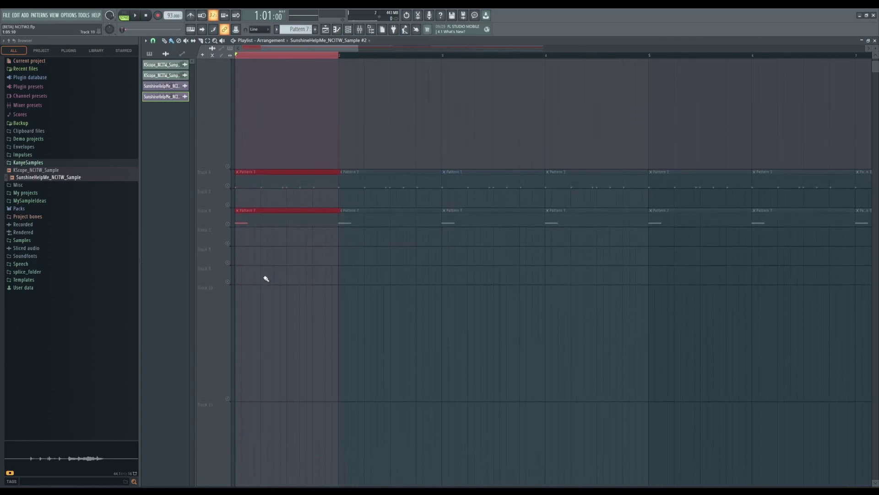
pyautogui.scroll(-5, 293, 256)
pyautogui.moveTo(256, 58); pyautogui.dragTo(543, 58)
pyautogui.click(228, 80)
# Switch playback to pattern mode, show all channels in the channel rack and play Pattern 7.
pyautogui.click(124, 17)
pyautogui.click(337, 29)
pyautogui.click(337, 30)
pyautogui.click(349, 30)
pyautogui.click(402, 137)
pyautogui.click(392, 143)
pyautogui.press('space')
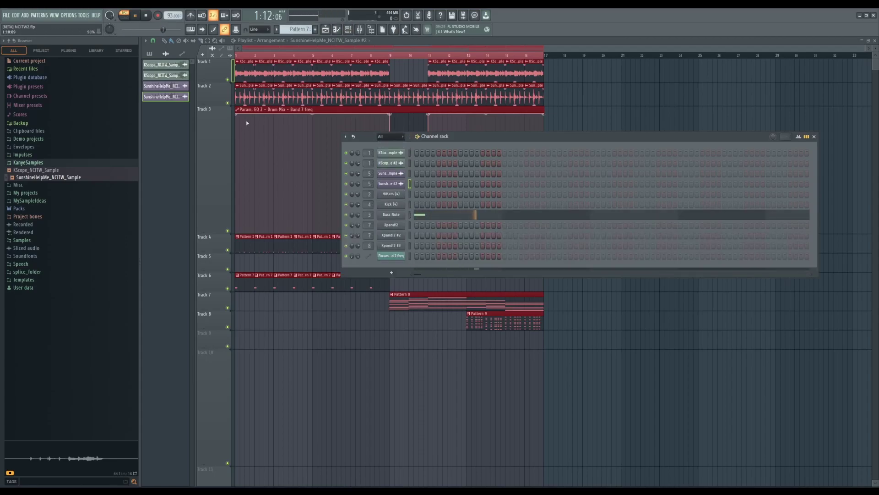
# Open the Bass Note channel of Pattern 7 in the piano roll and listen to its single note.
pyautogui.click(444, 216)
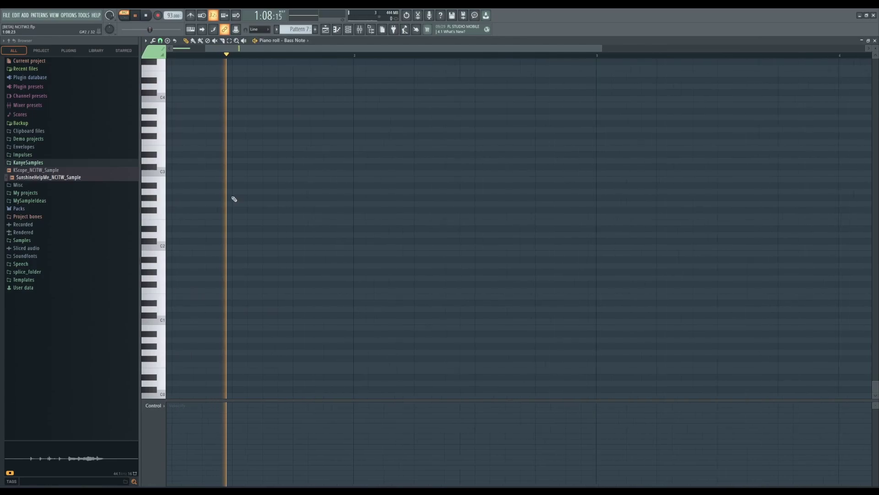
pyautogui.scroll(5, 231, 196)
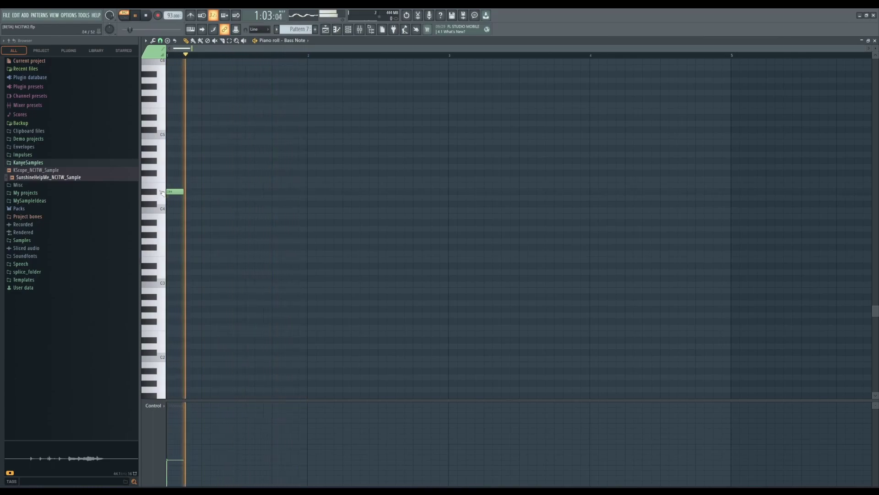
pyautogui.press('space')
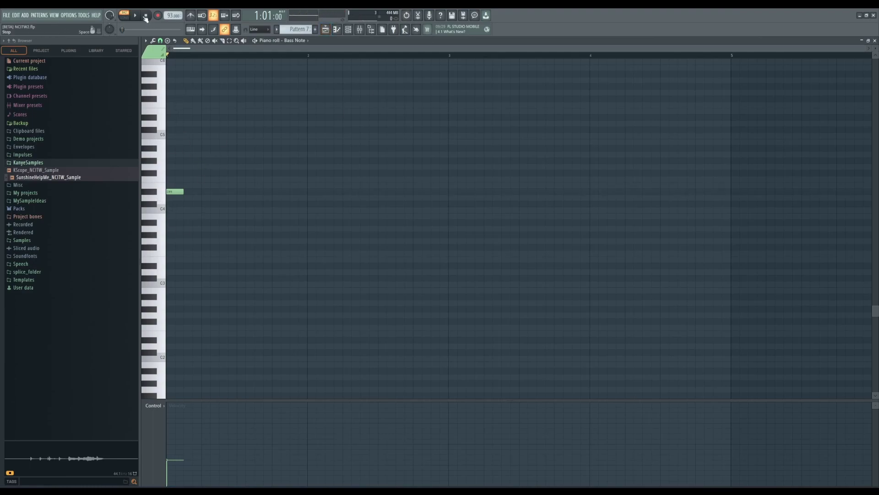
pyautogui.press('space')
pyautogui.press('space')
# Switch from Pattern 7 to Pattern 1 and play its drum pattern.
pyautogui.scroll(5, 301, 29)
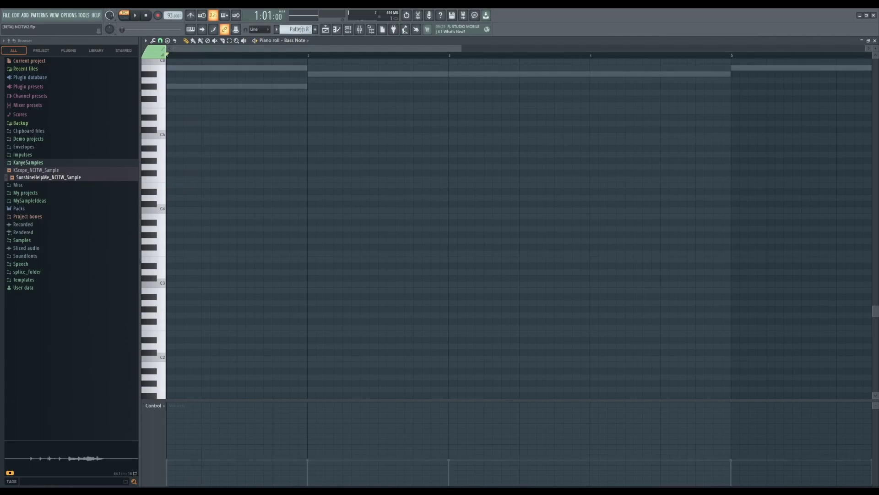
pyautogui.scroll(1, 302, 29)
pyautogui.press('space')
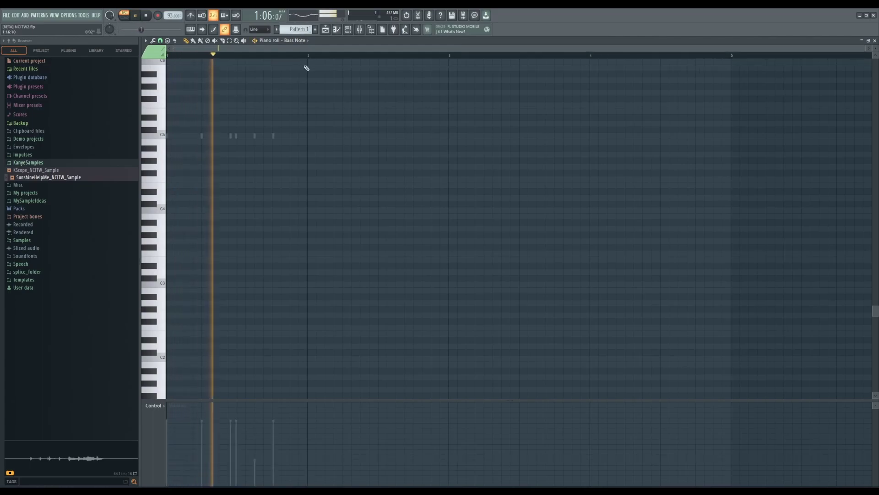
pyautogui.scroll(5, 316, 138)
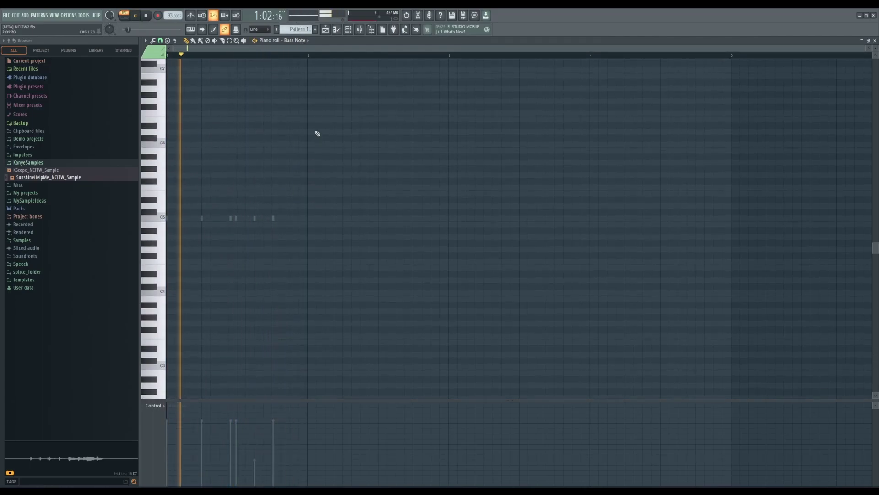
# Return to the playlist, collapse track 3 and enlarge tracks 2 and 4 to compare the kick pattern with the SunshineHelpMe hits.
pyautogui.press('F5')
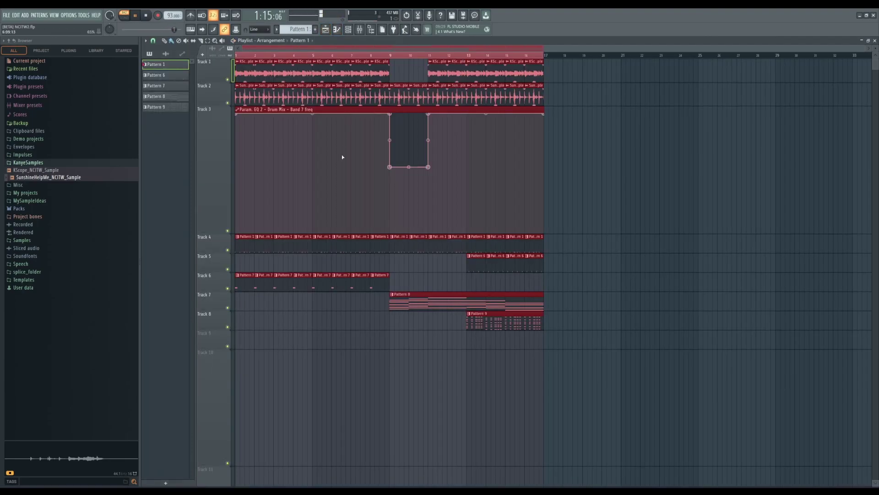
pyautogui.scroll(2, 296, 149)
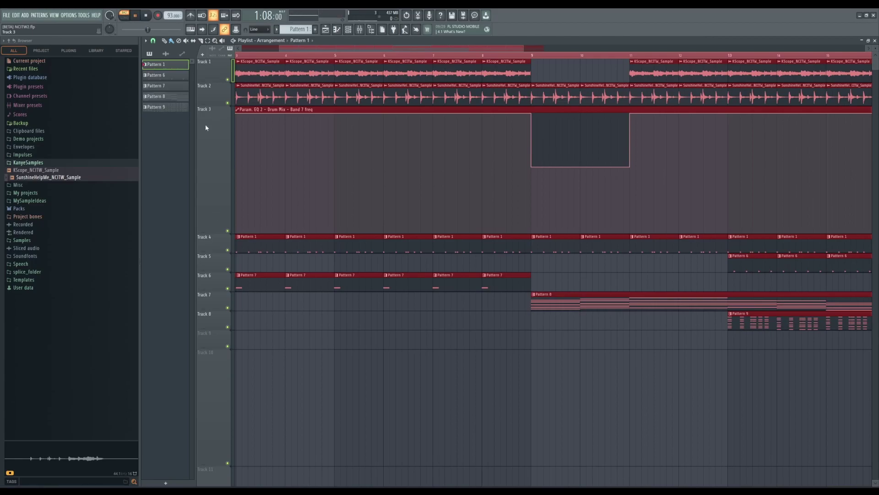
pyautogui.click(204, 231)
pyautogui.moveTo(227, 131); pyautogui.dragTo(209, 251)
pyautogui.moveTo(209, 105); pyautogui.dragTo(210, 207)
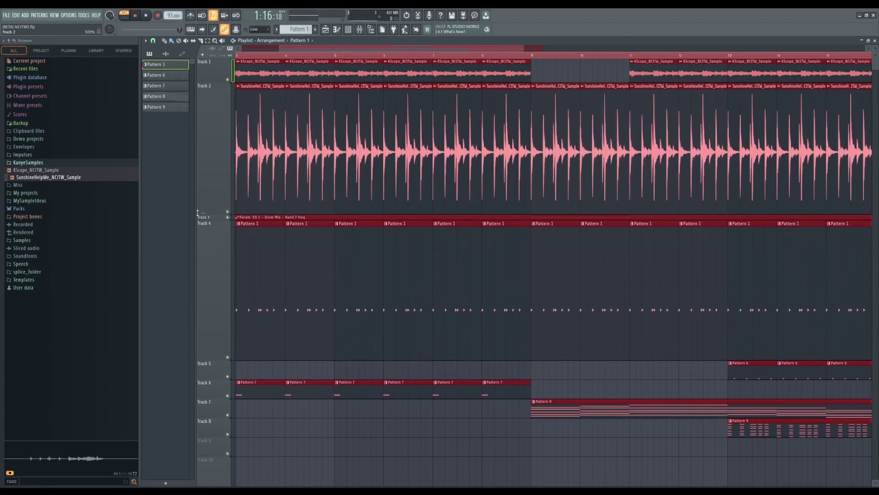
pyautogui.scroll(5, 255, 240)
pyautogui.scroll(4, 255, 239)
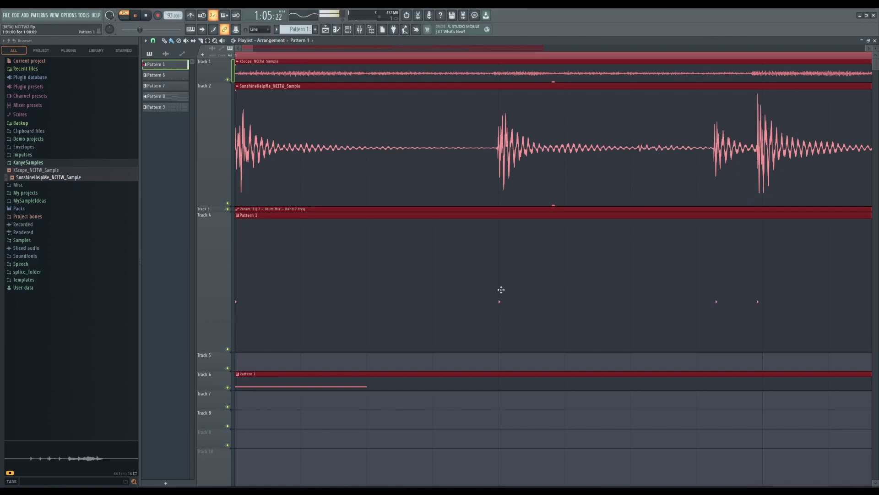
# Open Pattern 1's Kick (4) notes and replace the third note with a short C5 note on the grid at 1:08:00.
pyautogui.doubleClick(335, 244)
pyautogui.scroll(5, 234, 231)
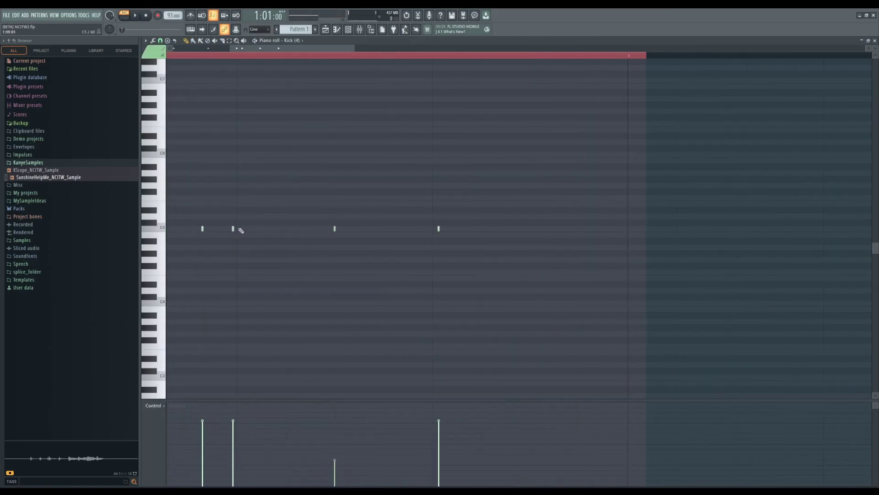
pyautogui.moveTo(314, 50); pyautogui.dragTo(20, 45)
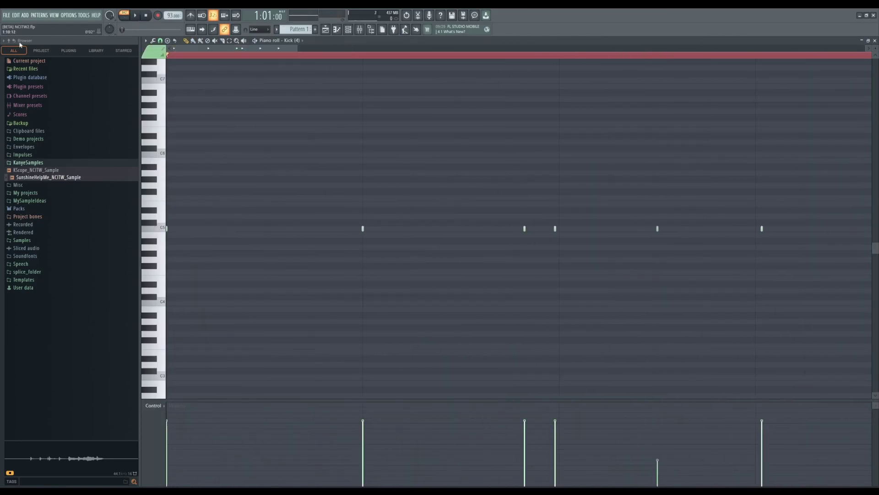
pyautogui.rightClick(525, 230)
pyautogui.click(516, 229)
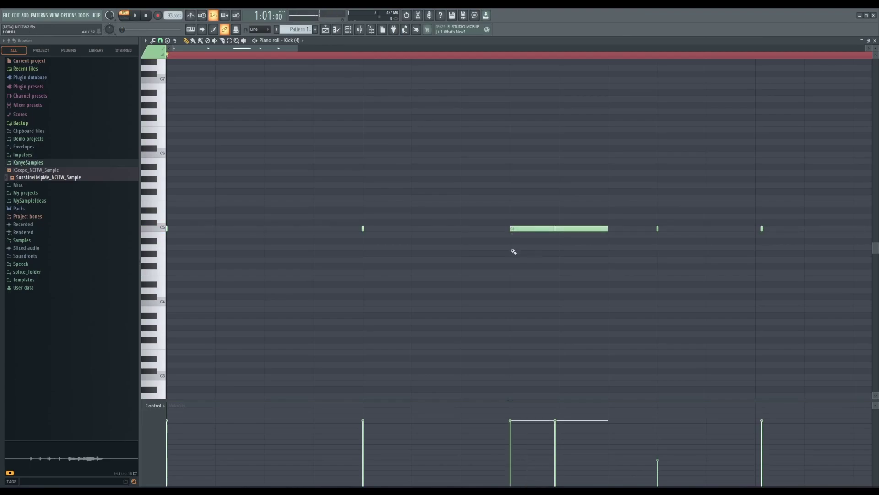
pyautogui.moveTo(608, 227); pyautogui.dragTo(506, 233)
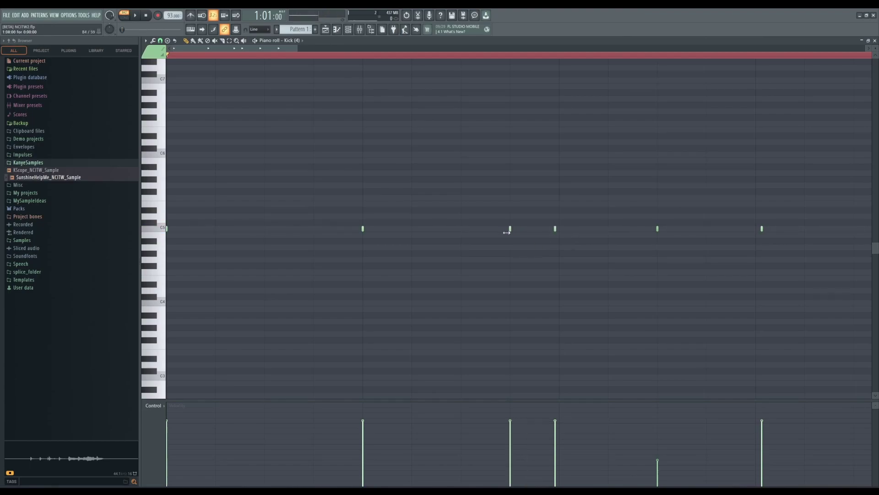
pyautogui.scroll(2, 510, 233)
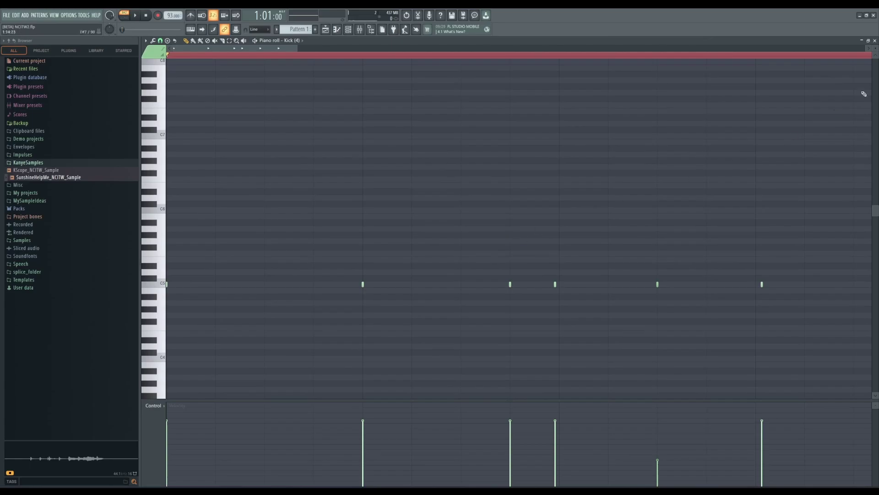
# Float the piano roll over the playlist and move the third kick note slightly right to match the sample's third hit.
pyautogui.click(867, 41)
pyautogui.moveTo(394, 65); pyautogui.dragTo(431, 136)
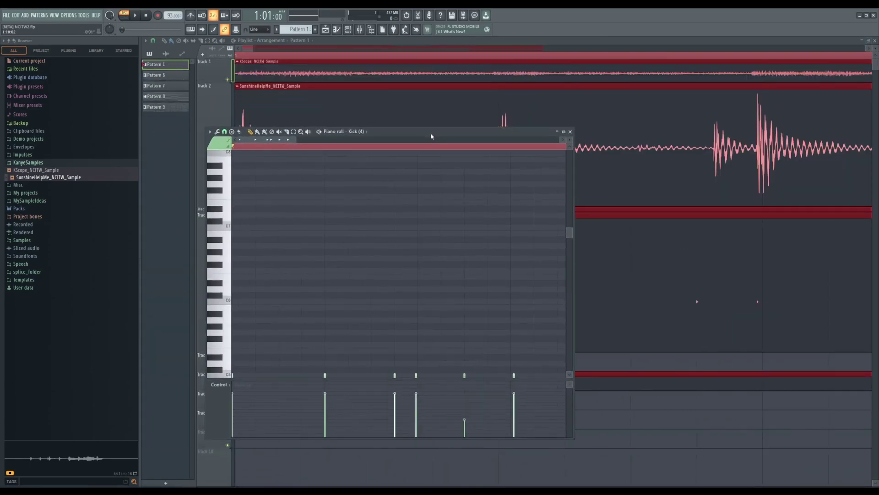
pyautogui.scroll(-3, 388, 298)
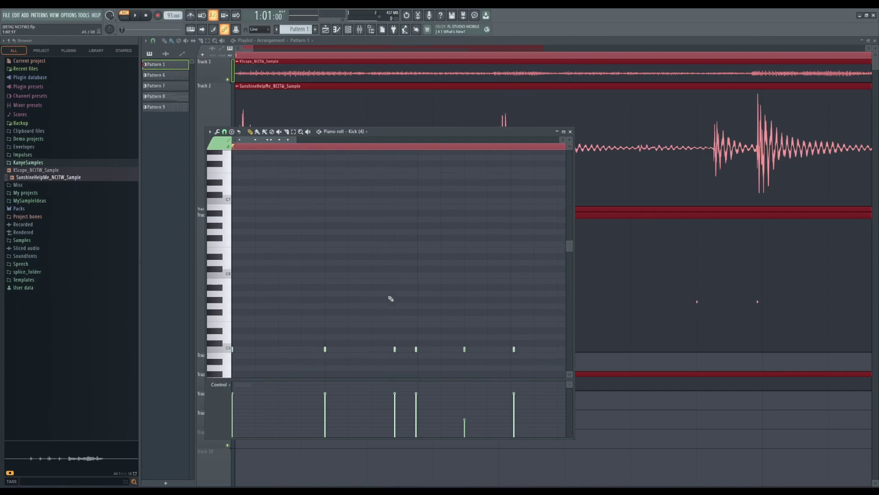
pyautogui.moveTo(398, 305); pyautogui.dragTo(403, 300)
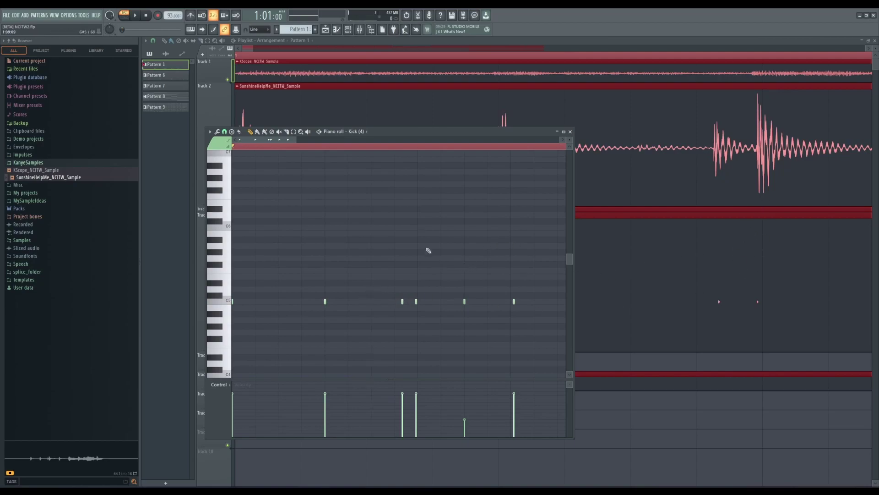
# Try nudging the last kick note against the SunshineHelpMe sample's matching hit and play Pattern 1.
pyautogui.scroll(3, 354, 50)
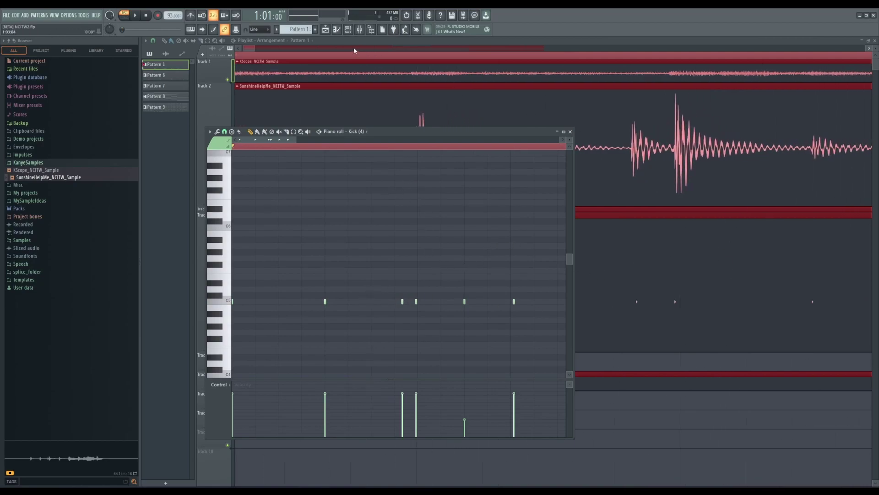
pyautogui.hscroll(3, 354, 50)
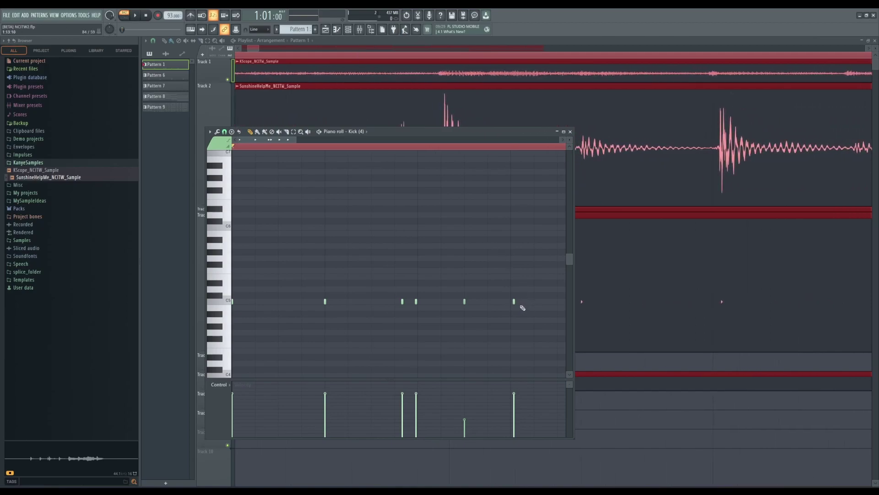
pyautogui.moveTo(514, 302); pyautogui.dragTo(516, 302)
pyautogui.moveTo(513, 304); pyautogui.dragTo(514, 304)
pyautogui.press('space')
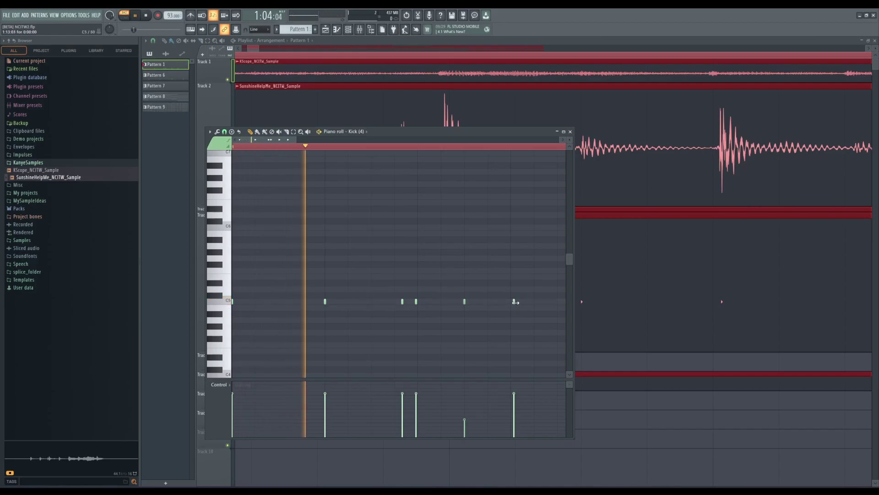
pyautogui.press('space')
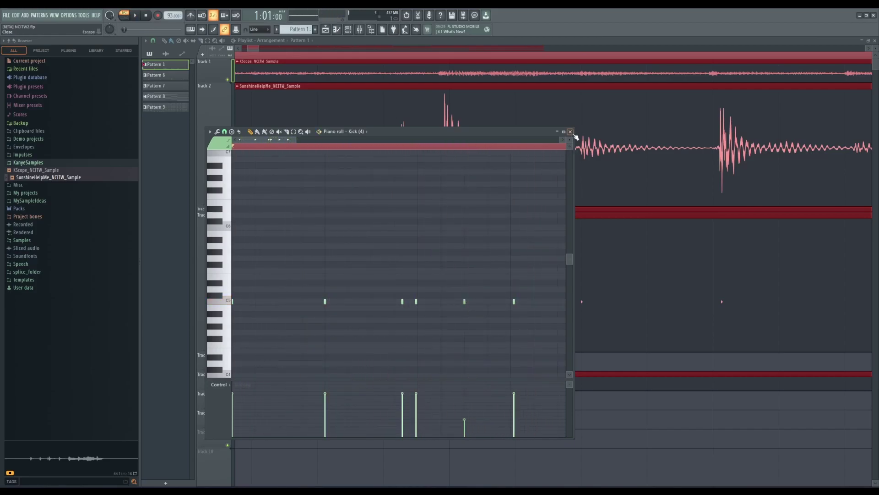
# Close the Kick piano roll, show the channel rack and the mixer, and play Pattern 1.
pyautogui.click(571, 131)
pyautogui.click(345, 30)
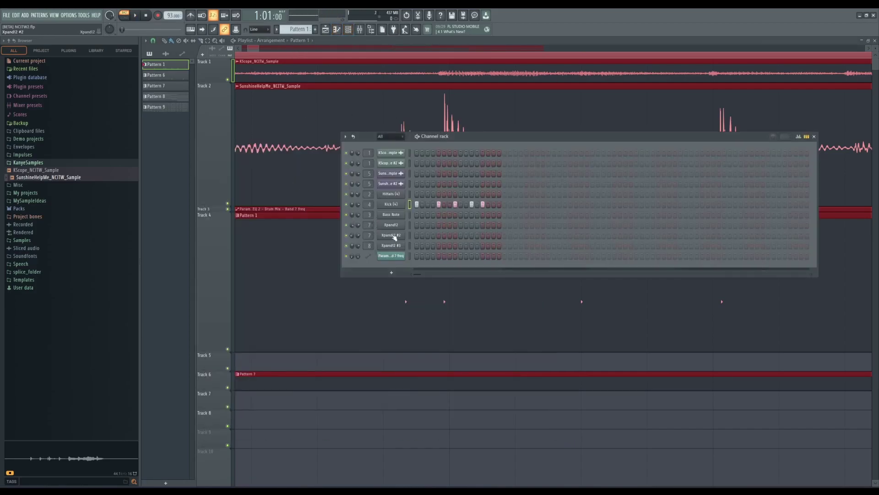
pyautogui.click(360, 30)
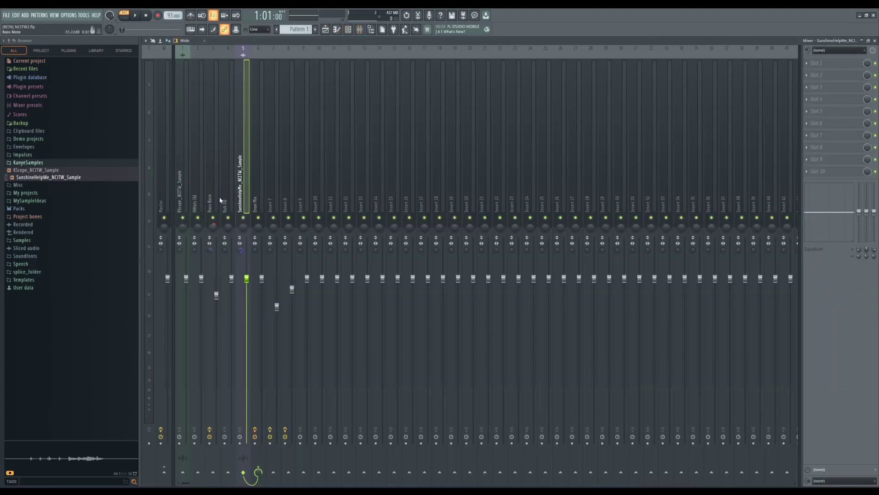
pyautogui.press('space')
# Inspect the Drum Mix mixer track and select the Kick (4) and SunshineHelpMe tracks together to check their routing.
pyautogui.click(255, 201)
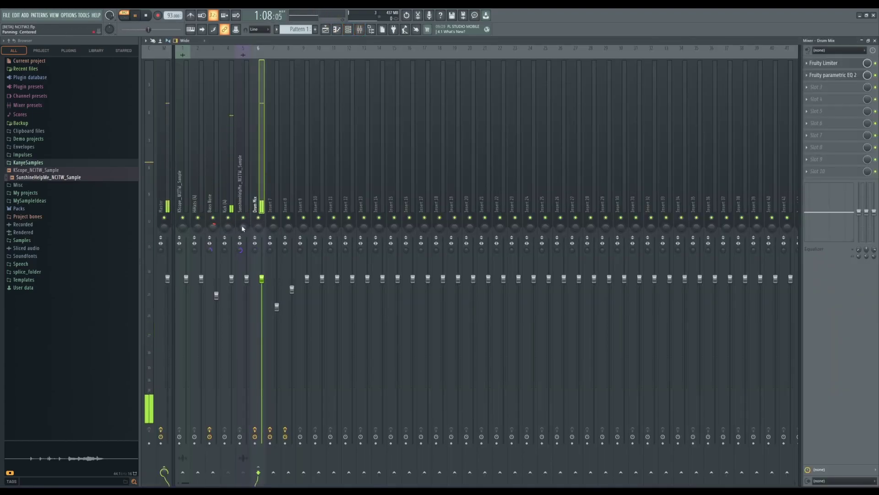
pyautogui.click(228, 201)
pyautogui.keyDown('ctrl'); pyautogui.click(240, 236); pyautogui.keyUp('ctrl')
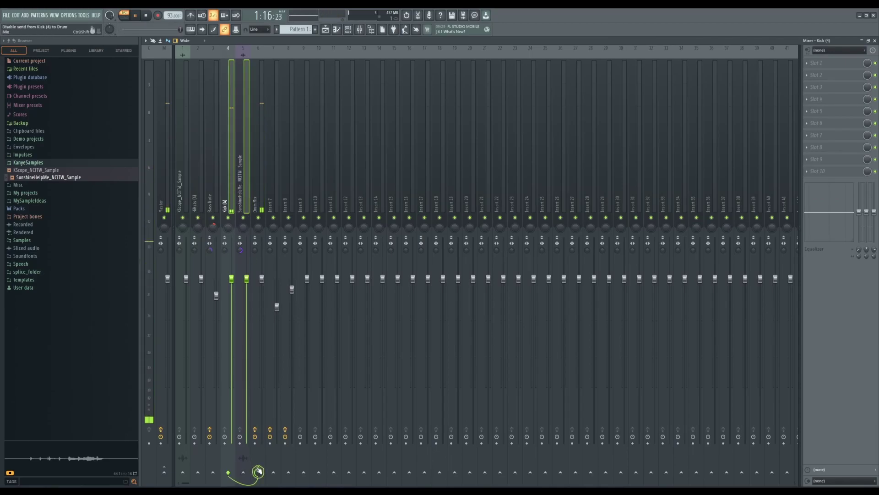
# Inspect the gain setting of the Fruity Limiter on the Drum Mix mixer track, close the plugin and stop playback.
pyautogui.click(263, 155)
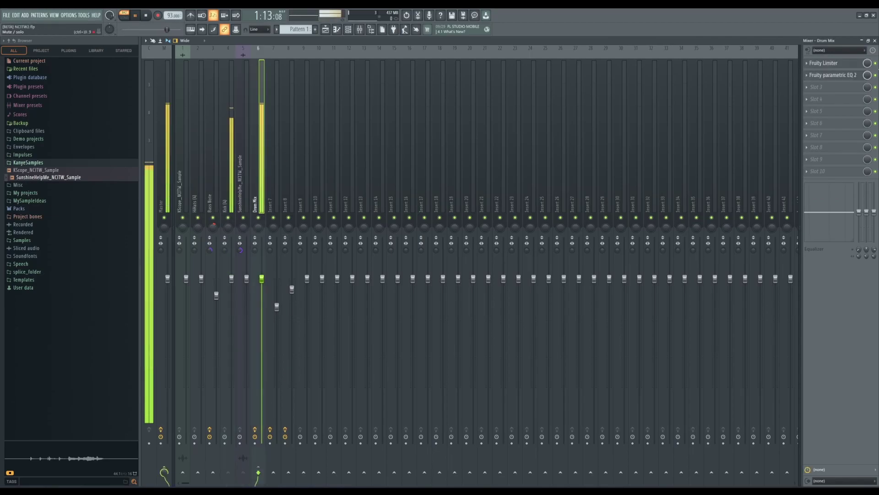
pyautogui.click(845, 63)
pyautogui.moveTo(228, 202); pyautogui.dragTo(209, 190)
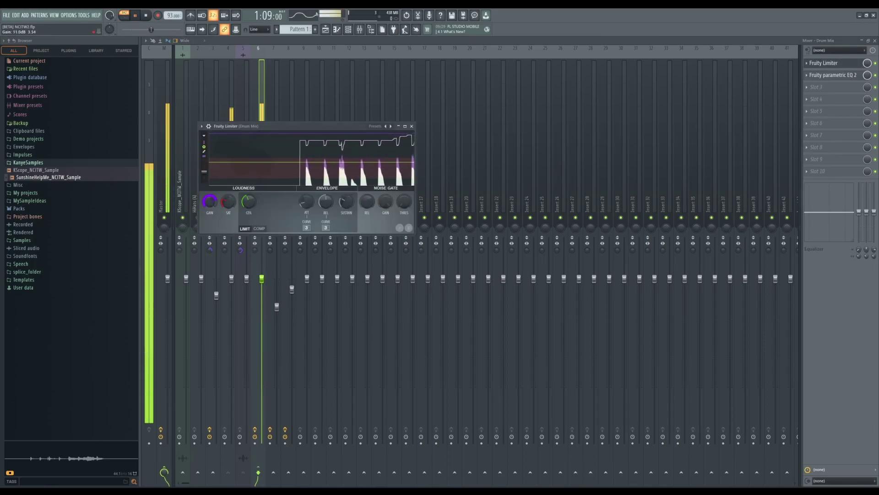
pyautogui.click(412, 127)
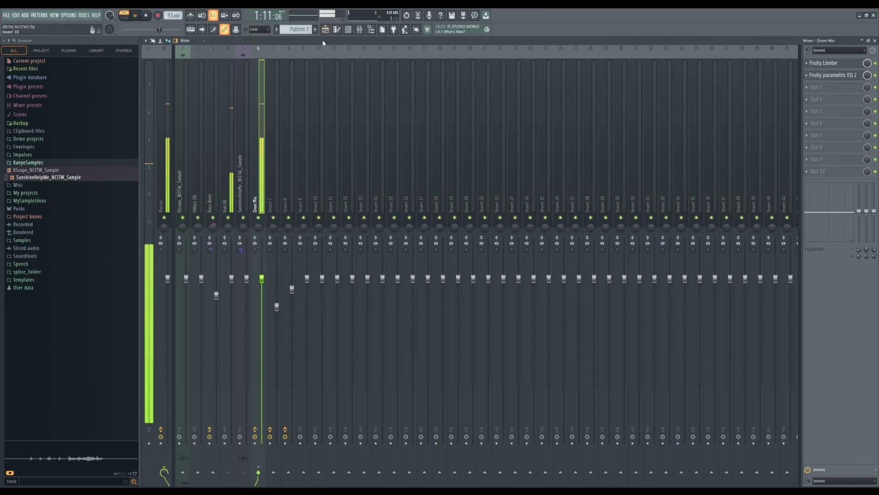
pyautogui.press('space')
# Show the channel rack and play Patterns 6, 7 and 8 one after another.
pyautogui.press('F6')
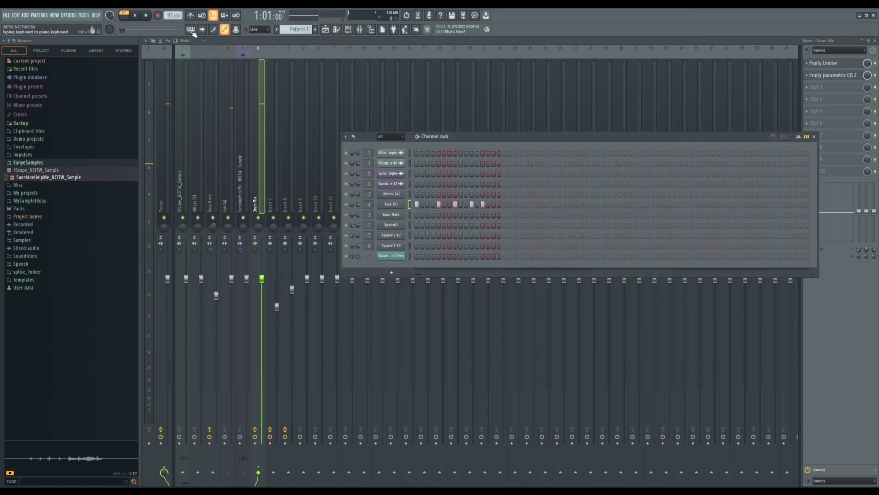
pyautogui.scroll(-1, 301, 28)
pyautogui.press('space')
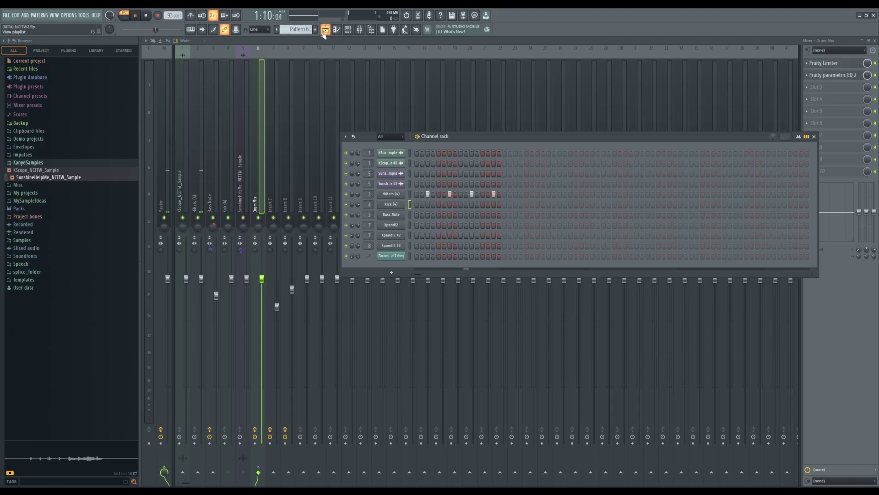
pyautogui.scroll(-1, 306, 30)
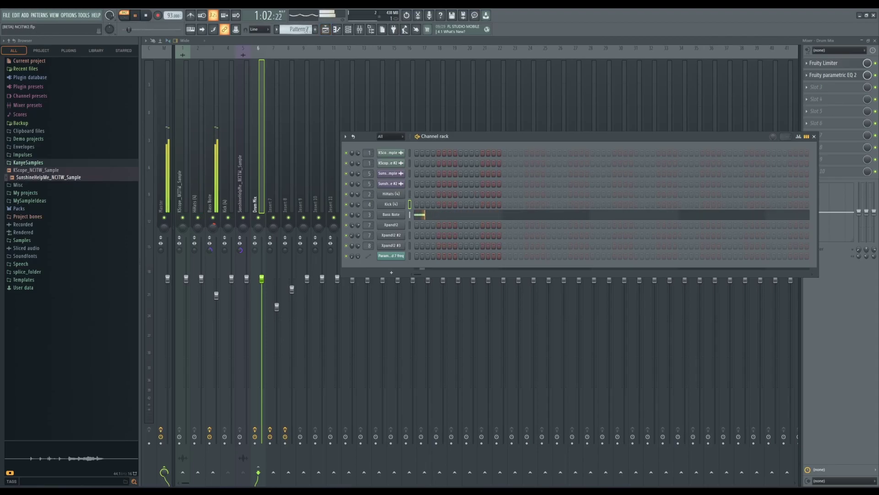
pyautogui.scroll(-1, 306, 30)
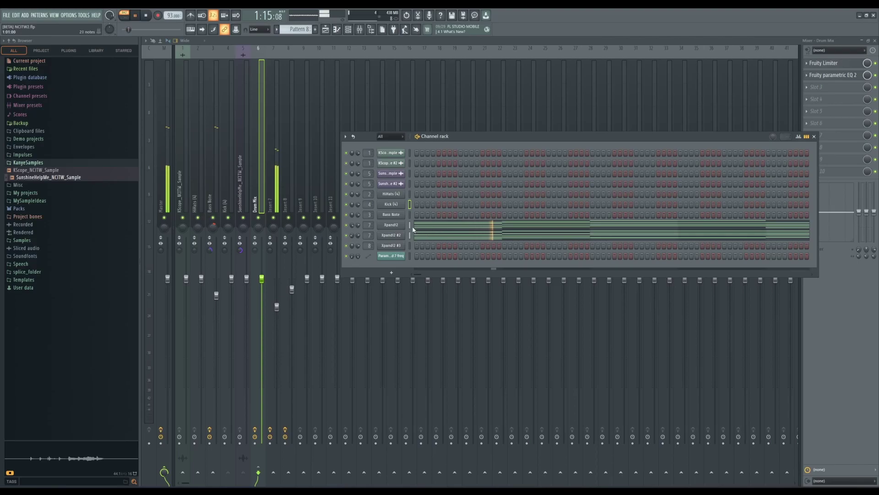
# Solo the Xpand!2 channel in Pattern 8, play it and open its piano roll.
pyautogui.press('space')
pyautogui.press('space')
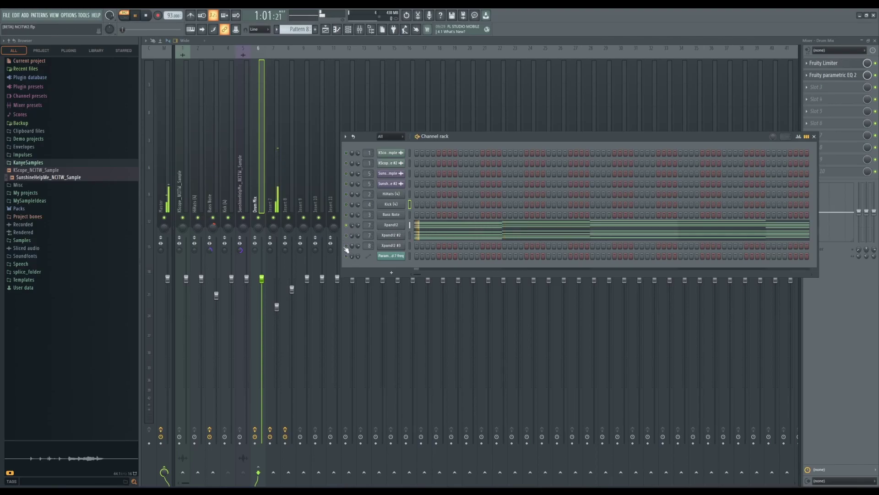
pyautogui.press('space')
pyautogui.click(442, 228)
pyautogui.scroll(-2, 463, 213)
pyautogui.click(564, 131)
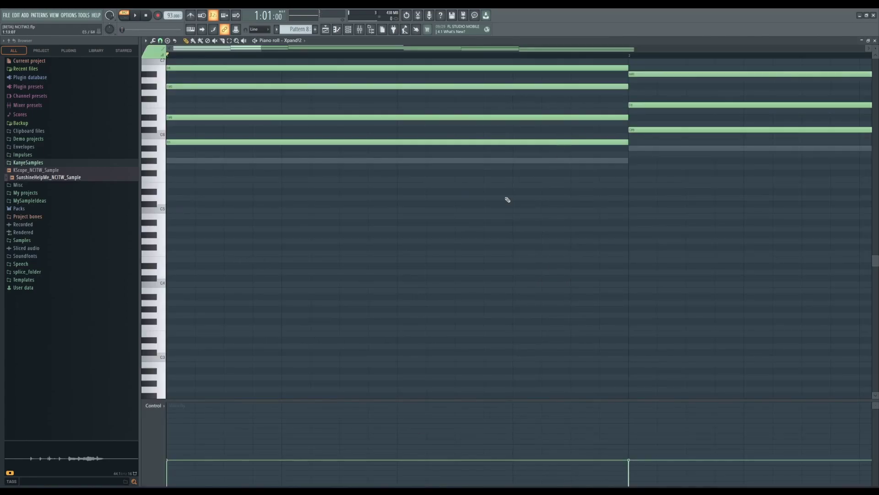
# Examine the Xpand!2 chord notes across all bars of Pattern 8 while playing them back.
pyautogui.scroll(3, 339, 253)
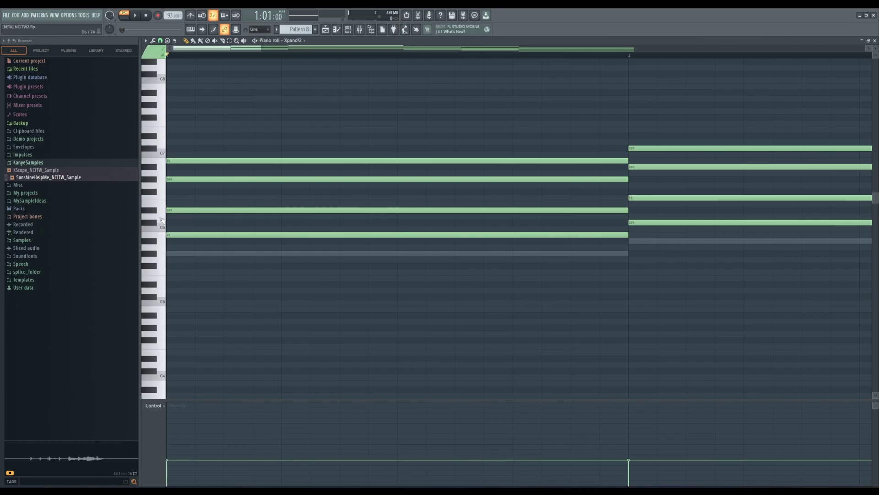
pyautogui.scroll(1, 175, 241)
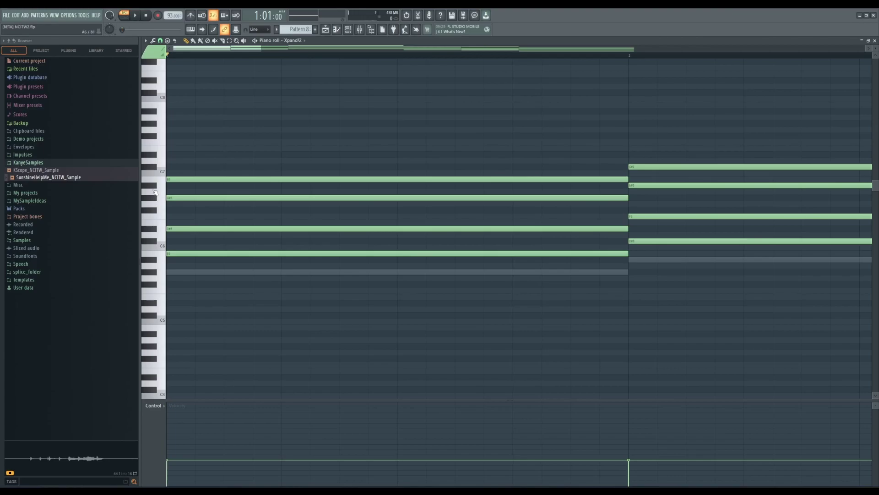
pyautogui.scroll(-4, 303, 242)
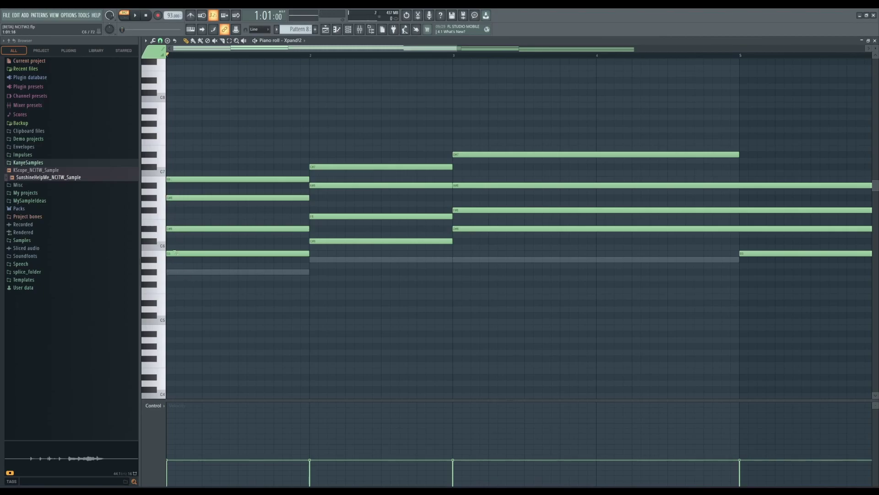
pyautogui.press('space')
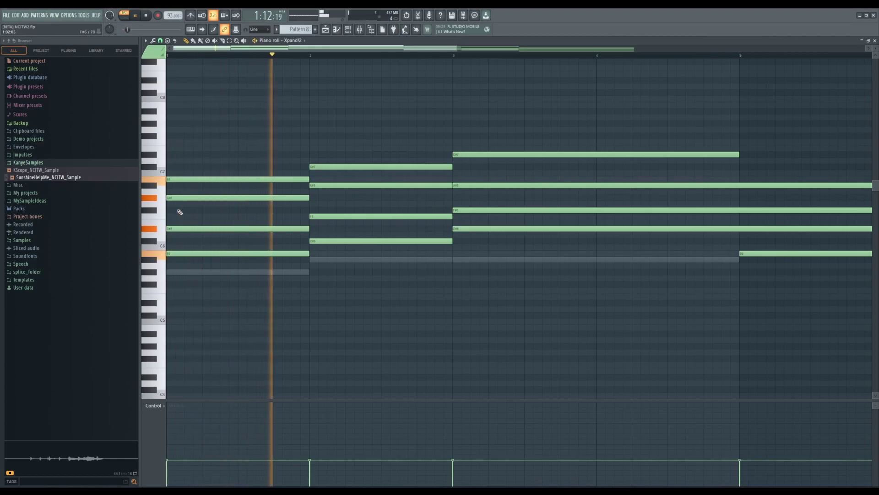
pyautogui.press('space')
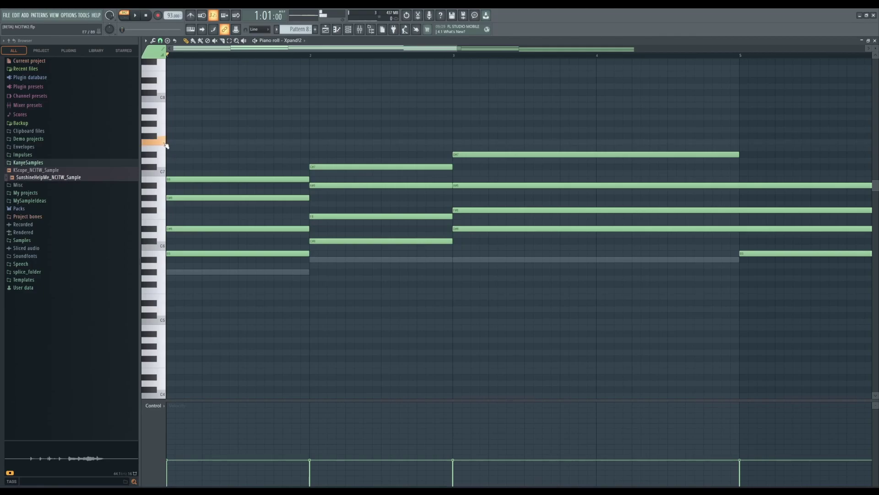
pyautogui.press('space')
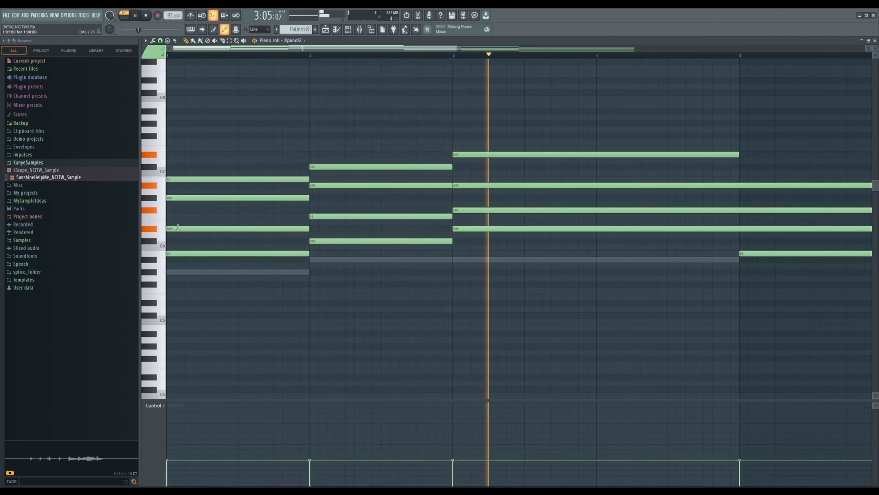
pyautogui.scroll(-3, 216, 312)
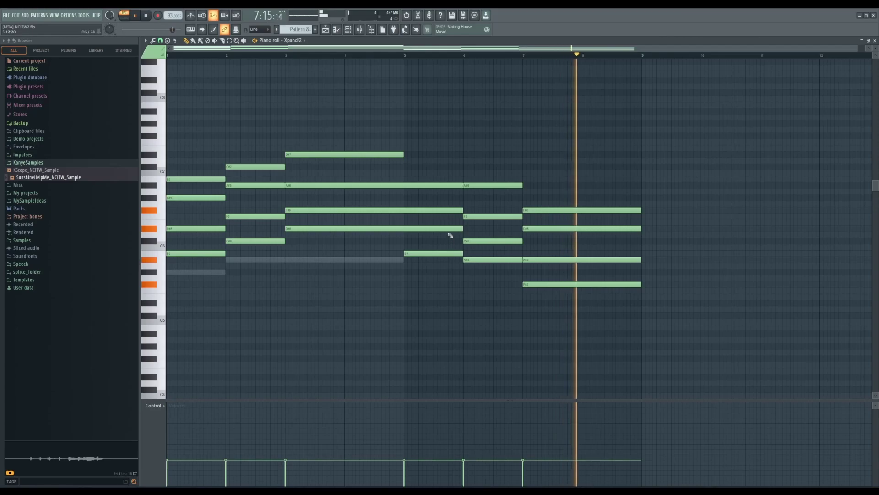
pyautogui.press('space')
# Solo the Xpand!2 #2 channel, play Pattern 8 with its piano roll open and return to the channel rack.
pyautogui.press('F6')
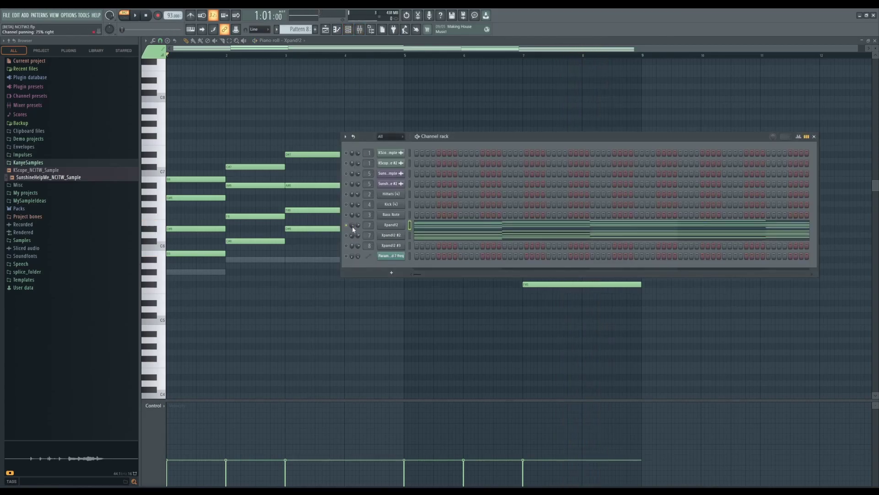
pyautogui.press('space')
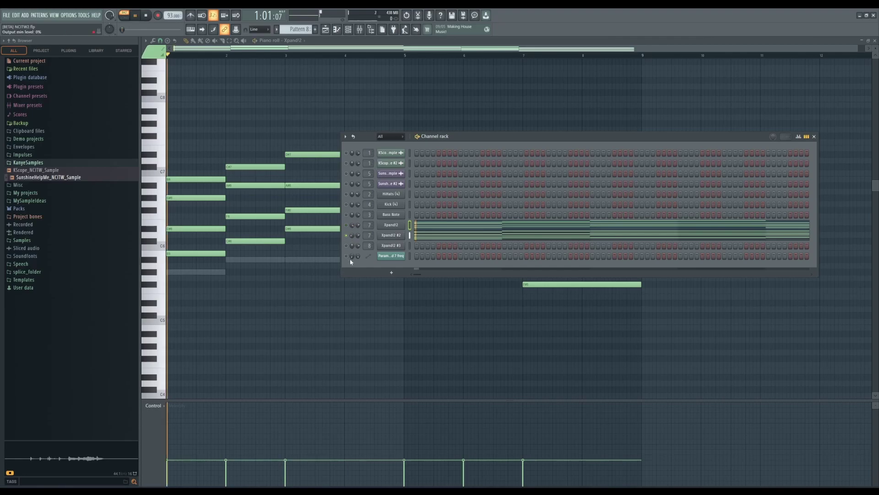
pyautogui.click(421, 237)
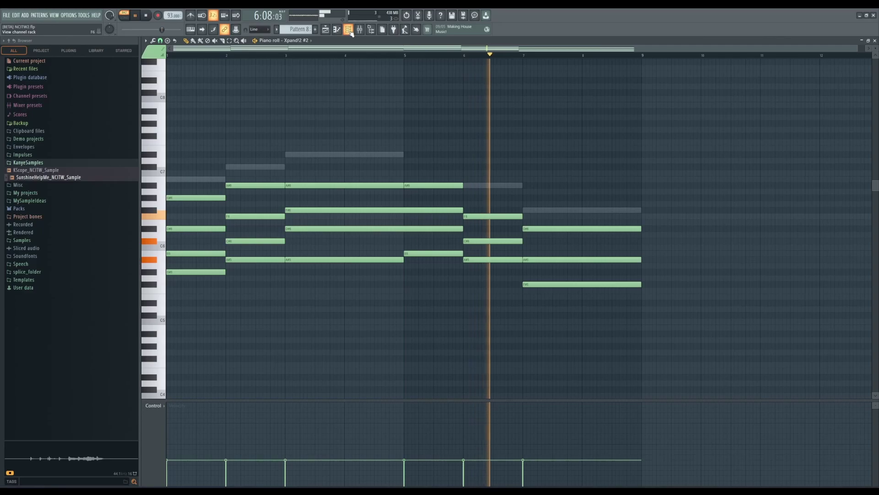
pyautogui.click(349, 30)
pyautogui.press('space')
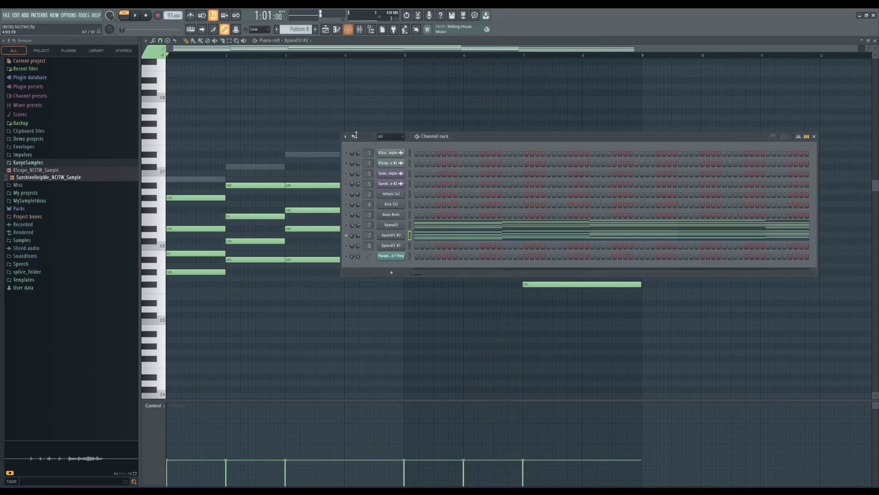
# Inspect the string presets loaded in the Xpand!2 #2 and Xpand!2 instruments and close both plugin windows.
pyautogui.click(400, 235)
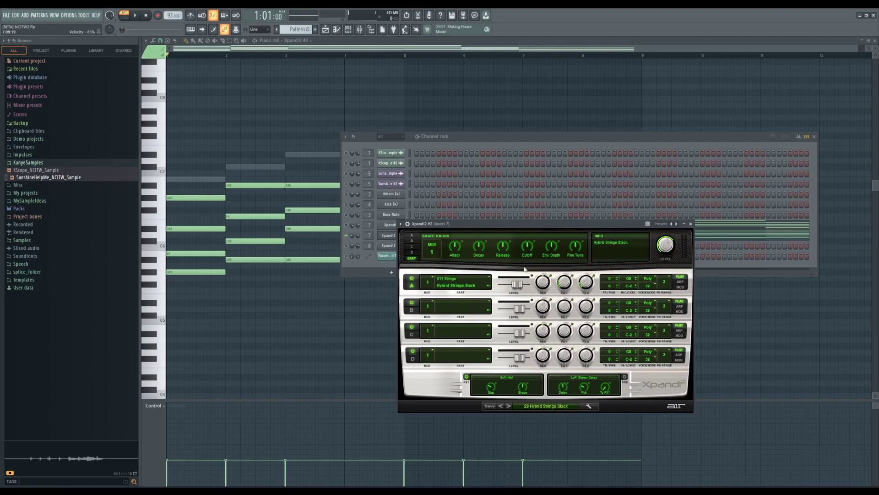
pyautogui.click(410, 236)
pyautogui.click(413, 259)
pyautogui.click(690, 224)
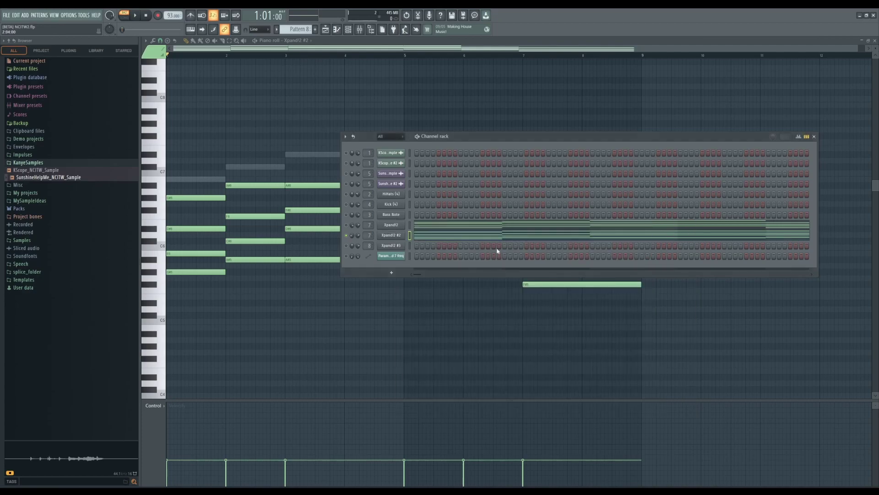
pyautogui.click(401, 226)
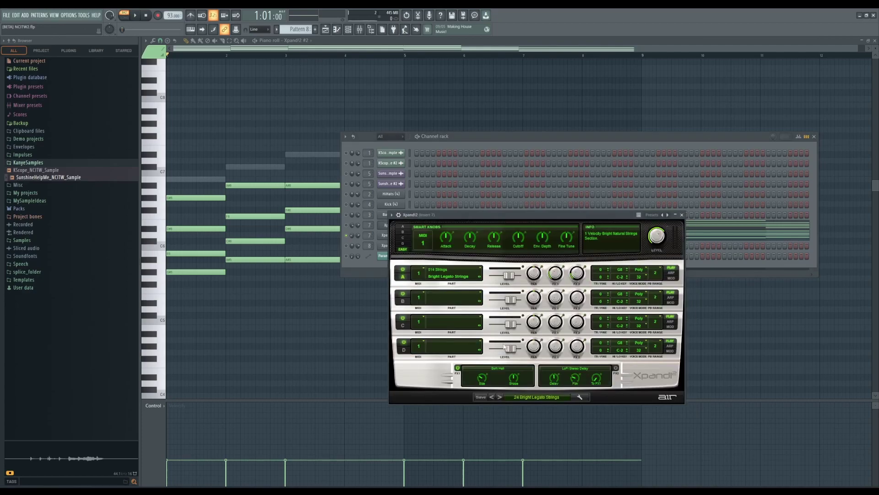
pyautogui.click(682, 216)
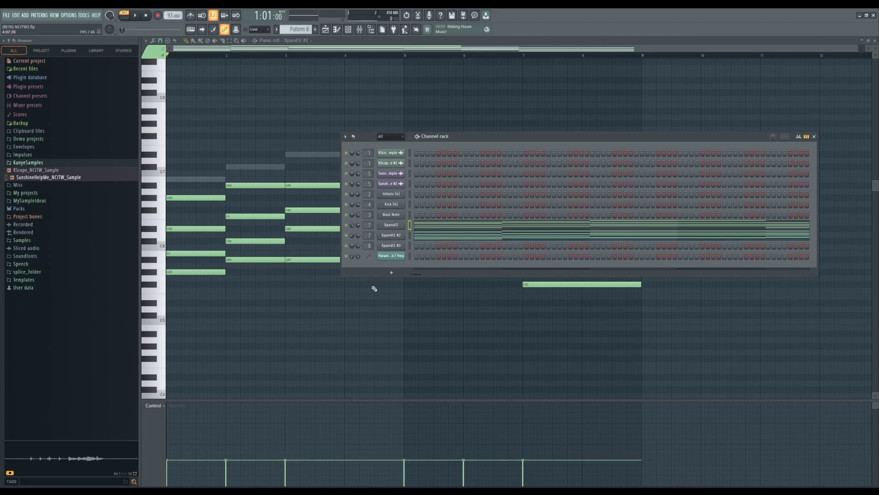
# Switch to Pattern 9, look through the Bass Note instrument's preset list without choosing one, and close the plugin.
pyautogui.scroll(1, 296, 29)
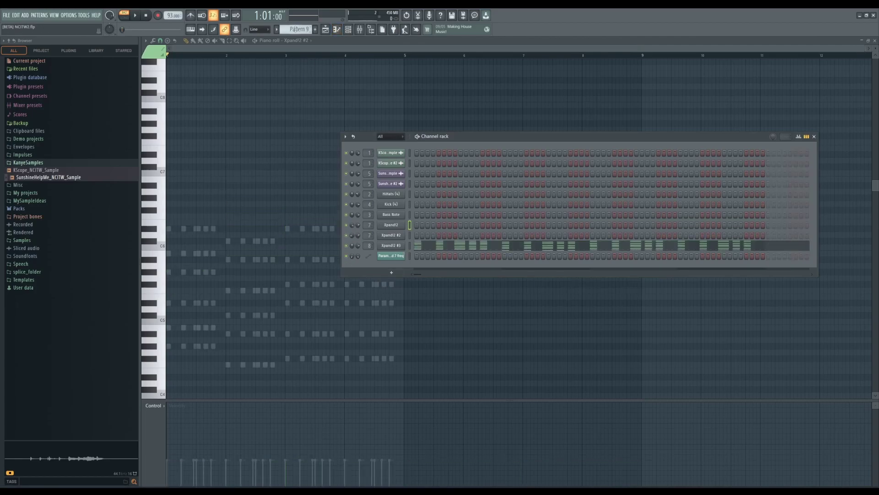
pyautogui.click(391, 214)
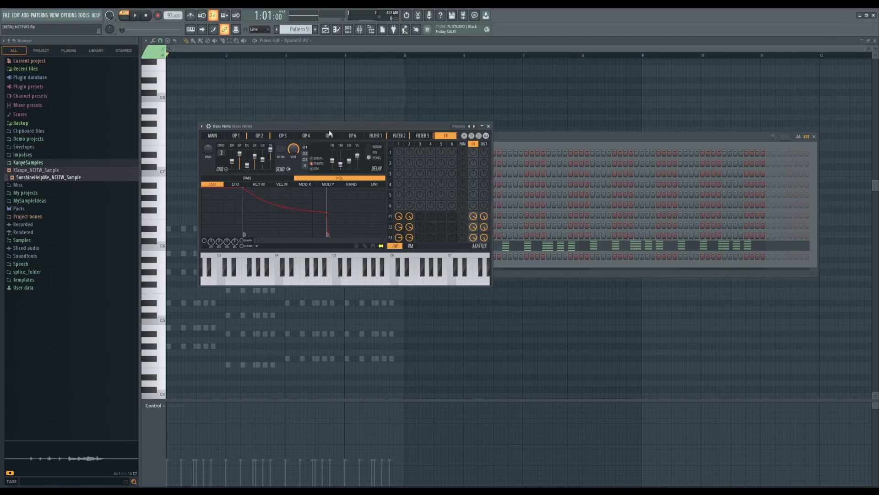
pyautogui.click(464, 136)
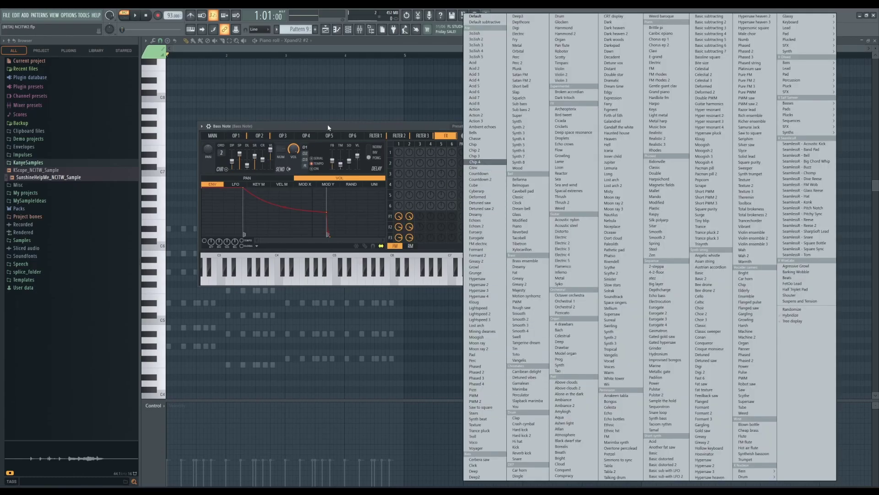
pyautogui.click(338, 128)
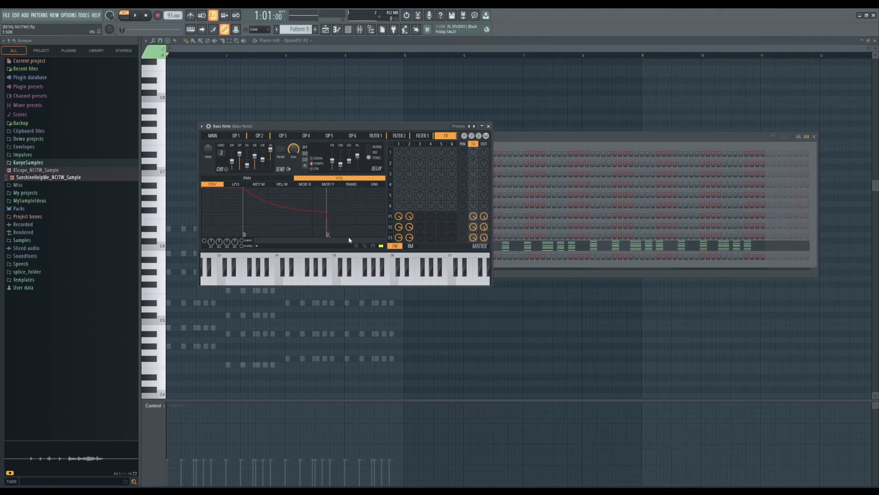
pyautogui.click(464, 135)
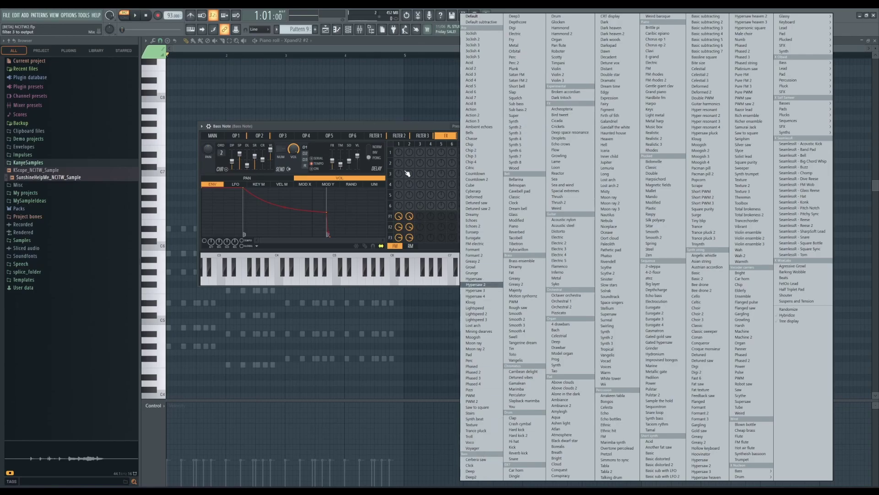
pyautogui.click(401, 133)
pyautogui.press('space')
pyautogui.press('space')
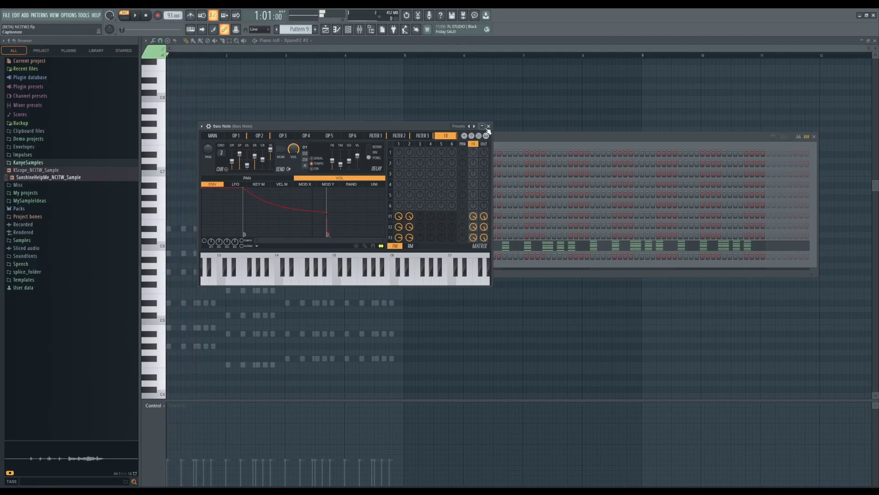
pyautogui.click(488, 126)
# Inspect part A of the Xpand!2 #3 instrument and play Pattern 9 with that channel's piano roll open.
pyautogui.click(348, 30)
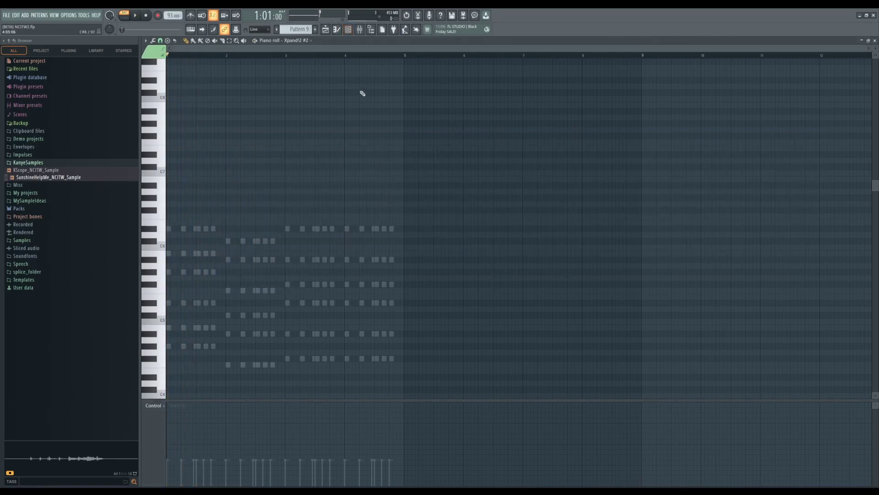
pyautogui.click(349, 30)
pyautogui.click(391, 245)
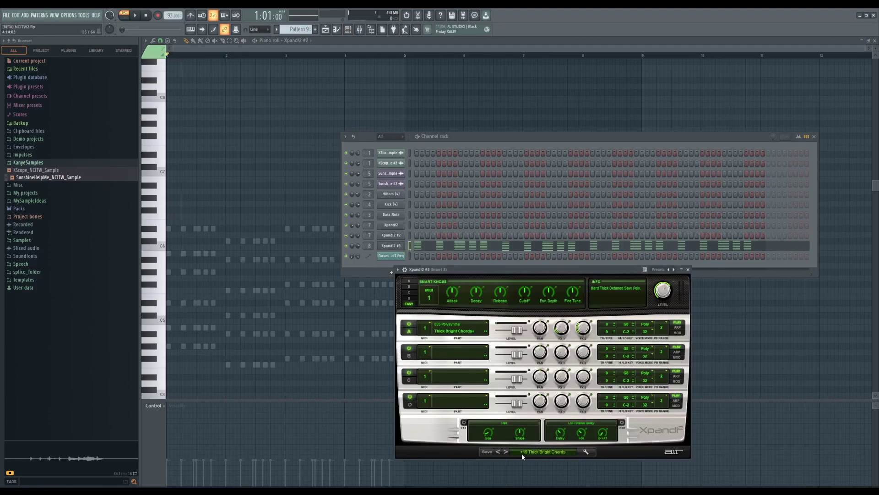
pyautogui.click(409, 281)
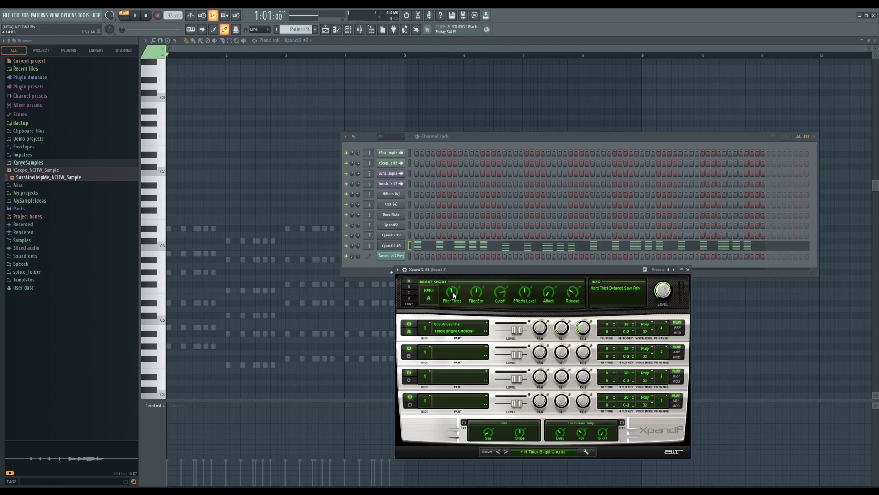
pyautogui.click(687, 269)
pyautogui.press('space')
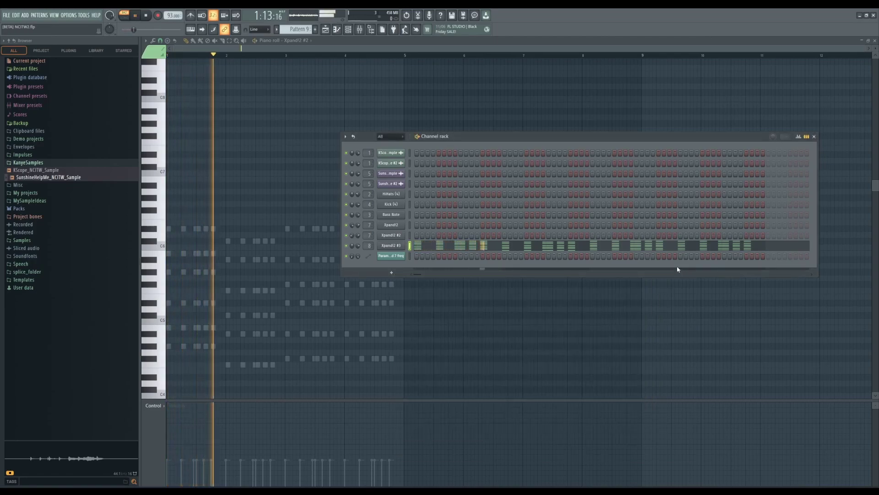
pyautogui.click(536, 247)
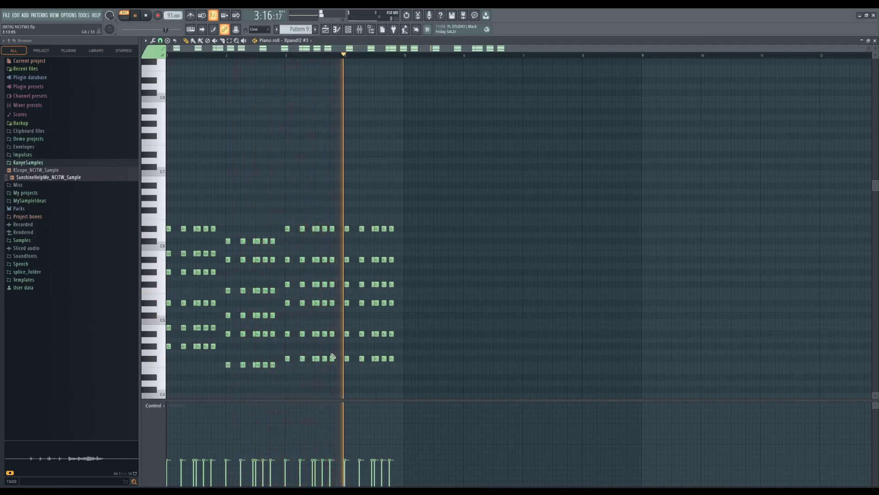
# Stop playback, open the playlist and reduce the track heights around the Drum Mix Band 7 freq automation clip.
pyautogui.press('space')
pyautogui.click(330, 29)
pyautogui.scroll(-10, 460, 316)
pyautogui.scroll(-3, 407, 345)
pyautogui.scroll(3, 408, 343)
pyautogui.moveTo(220, 206); pyautogui.dragTo(225, 123)
pyautogui.moveTo(221, 268); pyautogui.dragTo(223, 167)
pyautogui.click(213, 128)
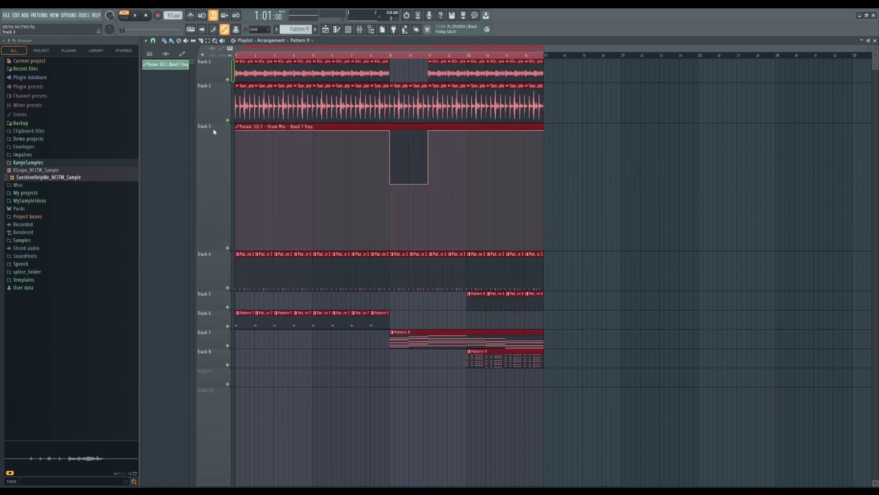
# Open the mixer, select the Drum Mix track and bring up its Fruity parametric EQ 2.
pyautogui.click(366, 30)
pyautogui.click(241, 192)
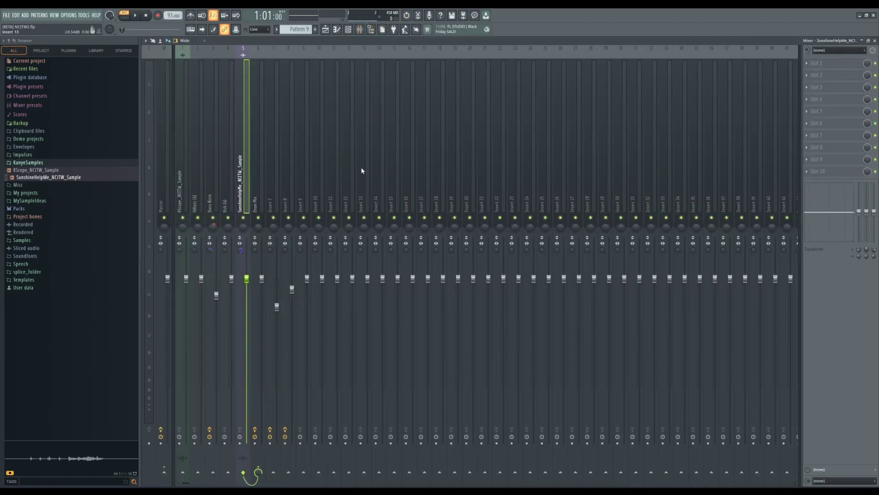
pyautogui.click(261, 197)
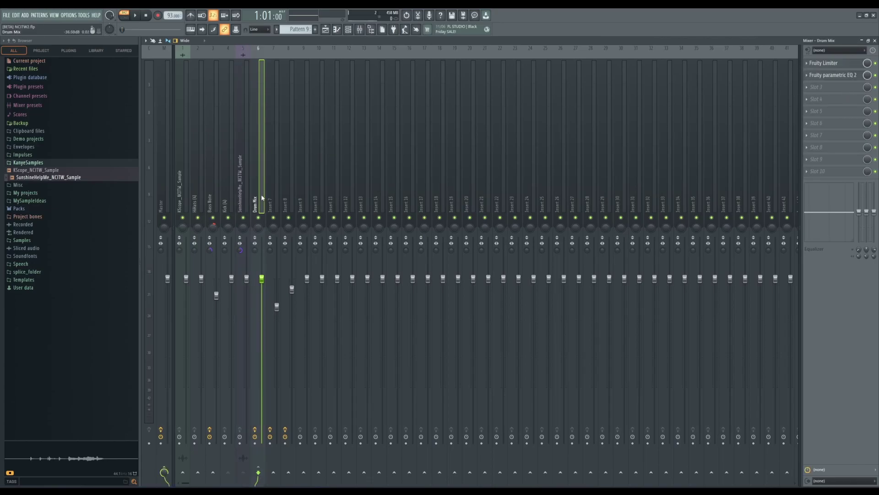
pyautogui.click(828, 78)
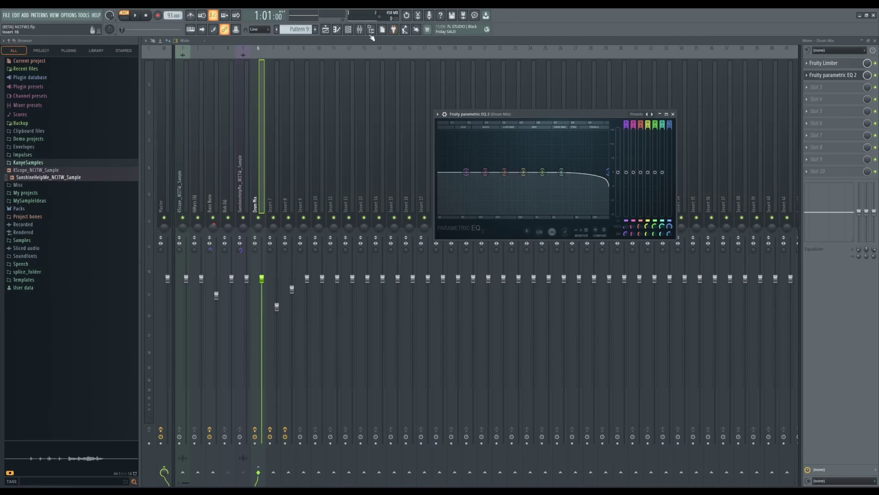
# Try to bring up the playlist together with the Drum Mix track's Fruity parametric EQ 2 window.
pyautogui.click(325, 30)
pyautogui.press('F7')
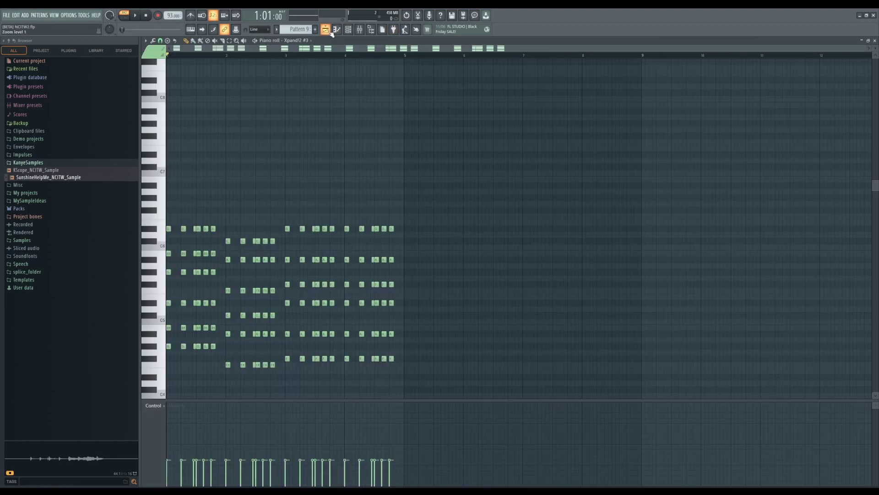
pyautogui.click(331, 32)
pyautogui.click(360, 30)
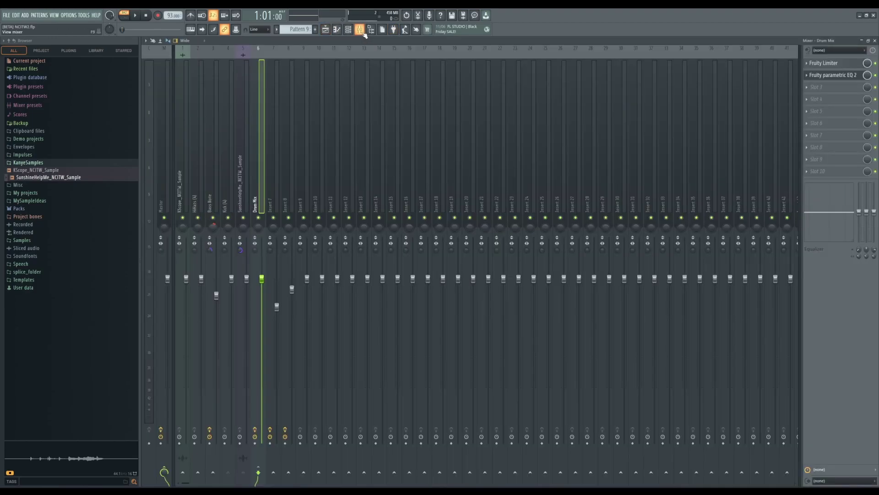
pyautogui.click(845, 79)
pyautogui.press('F6')
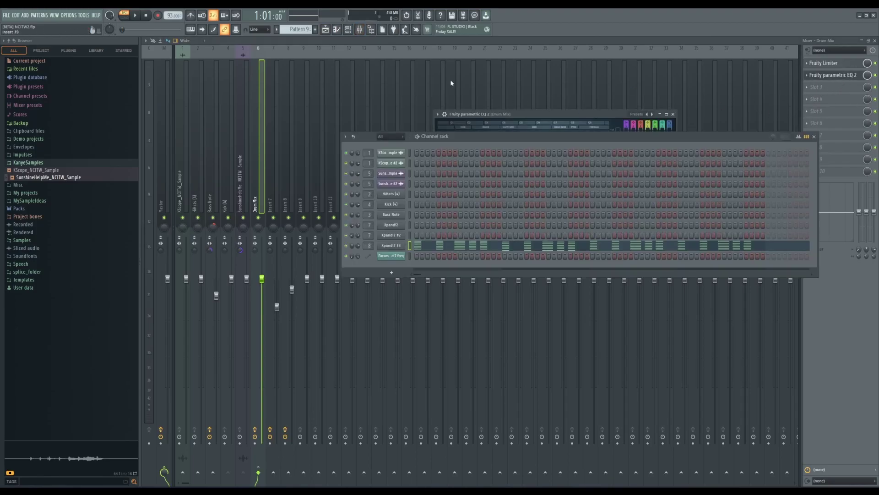
pyautogui.press('F9')
pyautogui.press('Tab')
pyautogui.press('Tab')
pyautogui.press('Tab')
pyautogui.press('Tab')
pyautogui.press('Tab')
pyautogui.press('Tab')
pyautogui.press('Tab')
pyautogui.press('Tab')
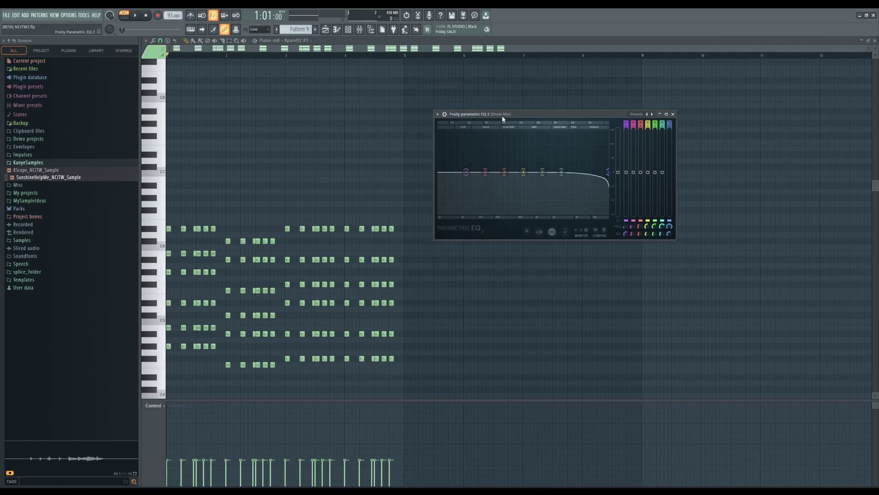
# Return to the playlist, play the song briefly from bar 8 and stop it.
pyautogui.click(331, 30)
pyautogui.click(333, 29)
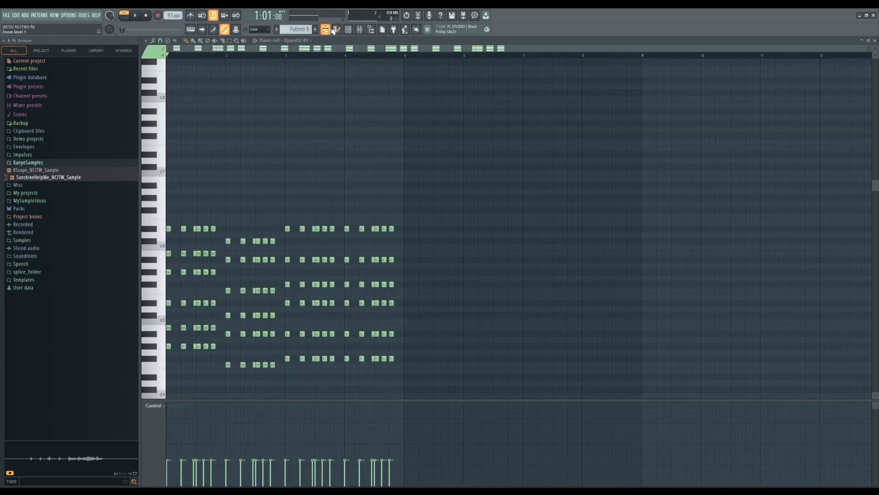
pyautogui.click(330, 28)
pyautogui.click(330, 28)
pyautogui.click(330, 29)
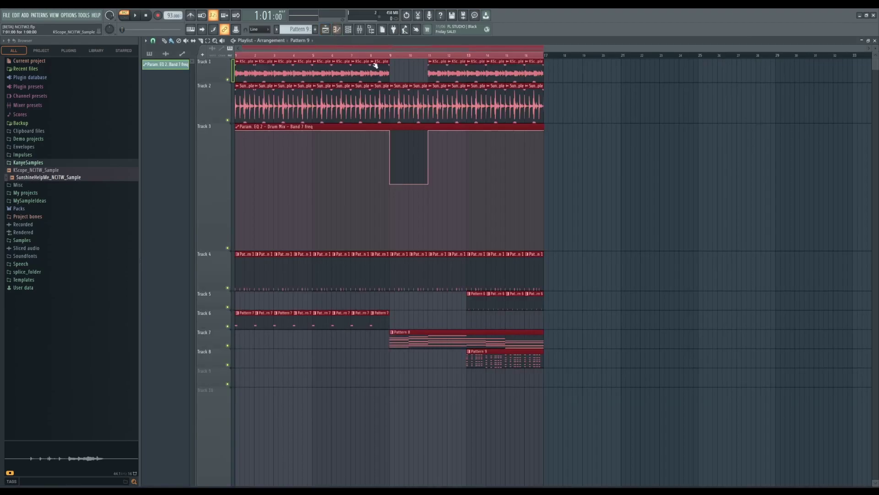
pyautogui.press('space')
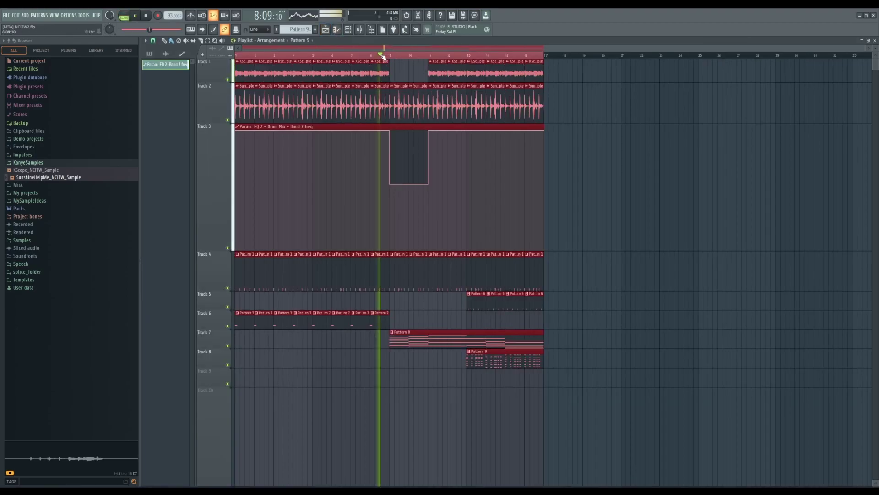
pyautogui.press('space')
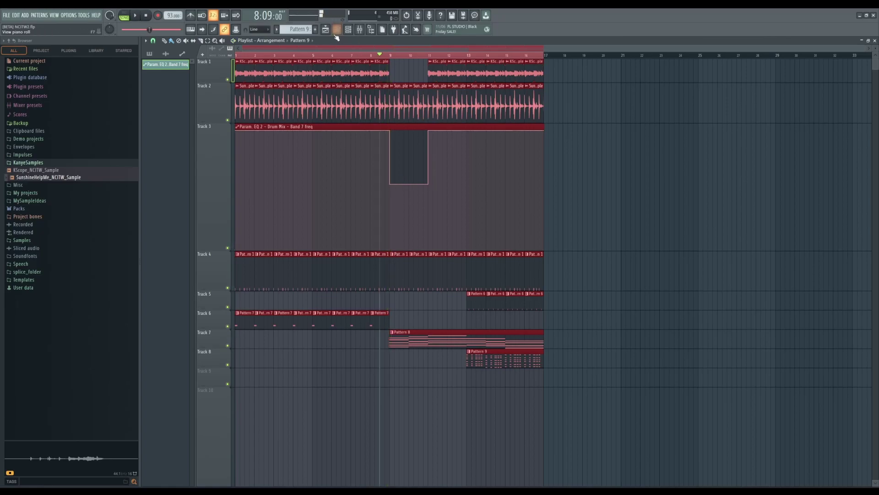
# Play the song with Drum Mix's Fruity parametric EQ 2 open to examine the Band 7 low-pass automation, and close the plugin.
pyautogui.click(359, 29)
pyautogui.click(827, 81)
pyautogui.press('space')
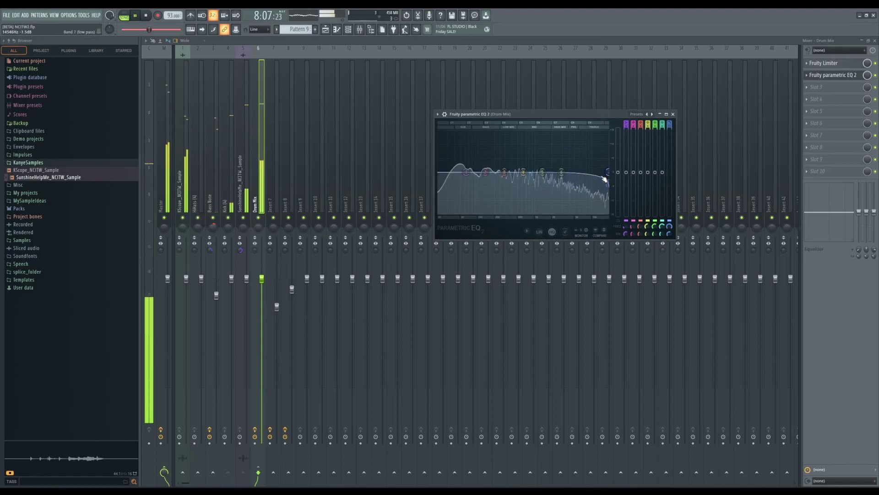
pyautogui.moveTo(608, 173); pyautogui.dragTo(532, 172)
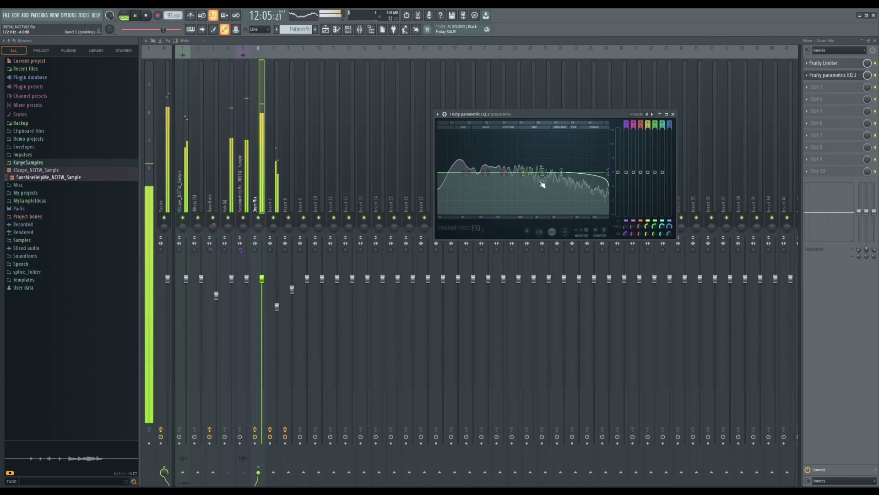
pyautogui.click(673, 114)
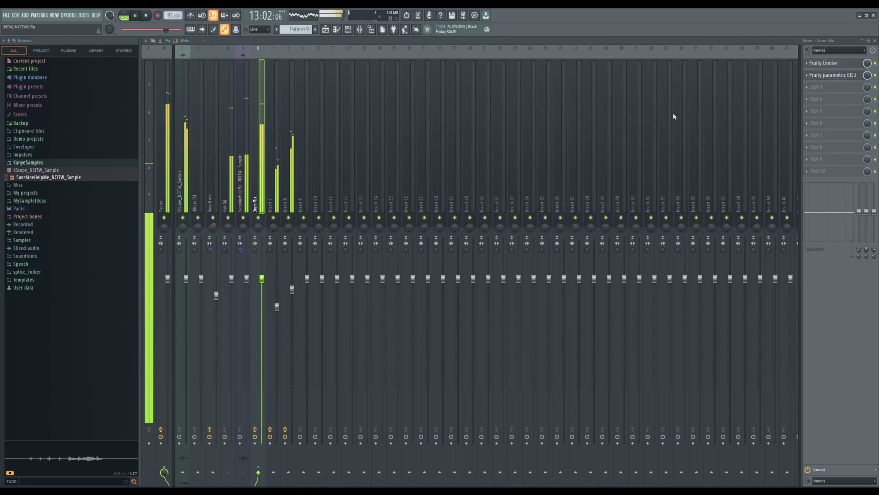
# Return to the playlist and reduce the height of Track 3, which holds the Band 7 freq automation clip.
pyautogui.press('F5')
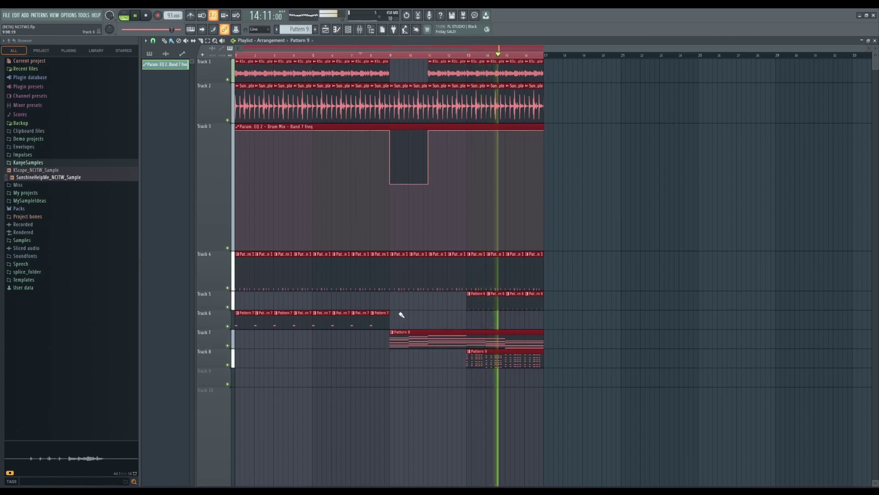
pyautogui.moveTo(218, 249); pyautogui.dragTo(237, 151)
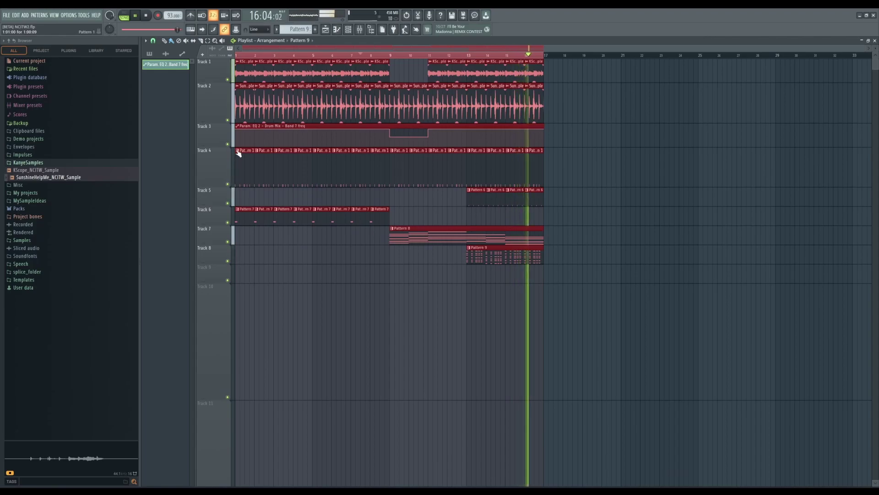